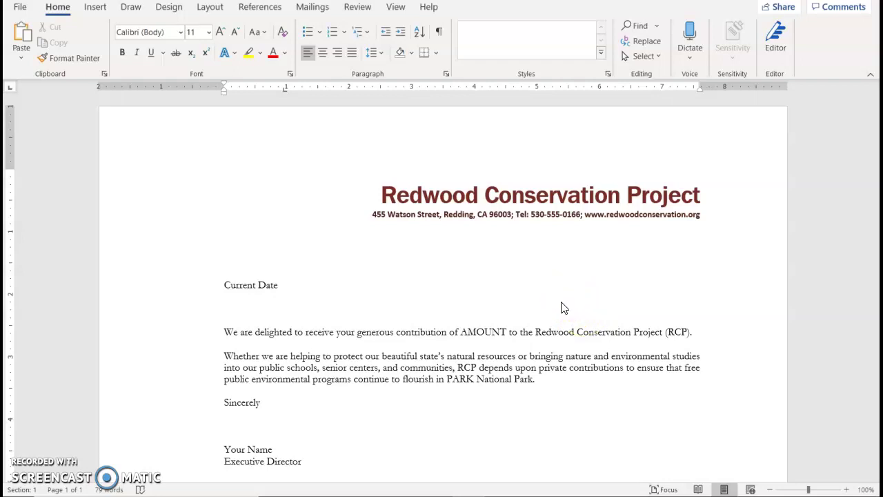
Step: Change the letter's page orientation to Portrait and display the document at 100% zoom
click(397, 12)
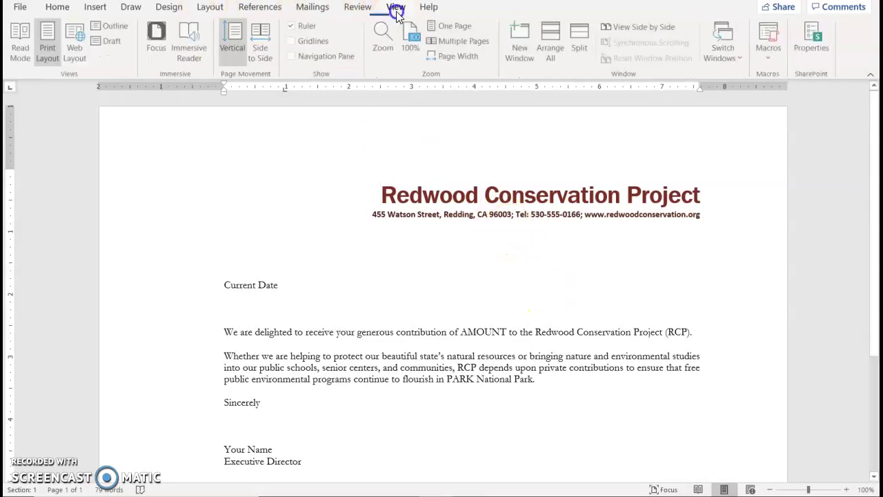
click(448, 26)
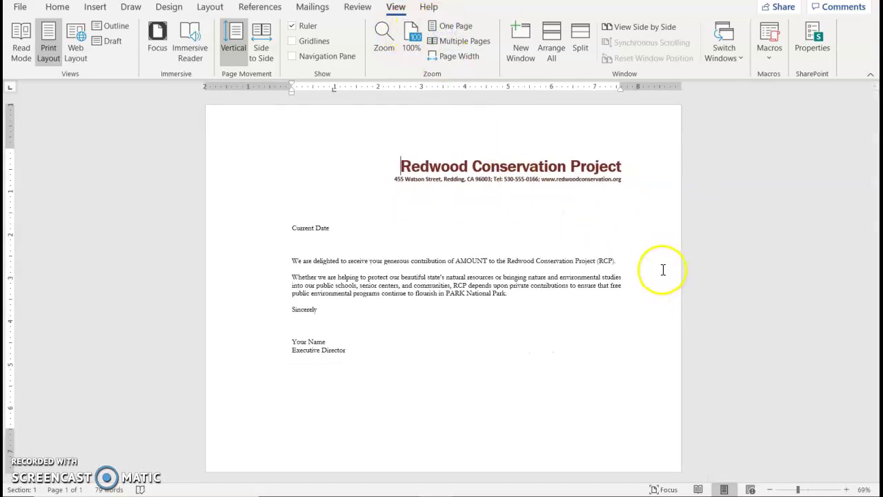
click(204, 8)
click(71, 36)
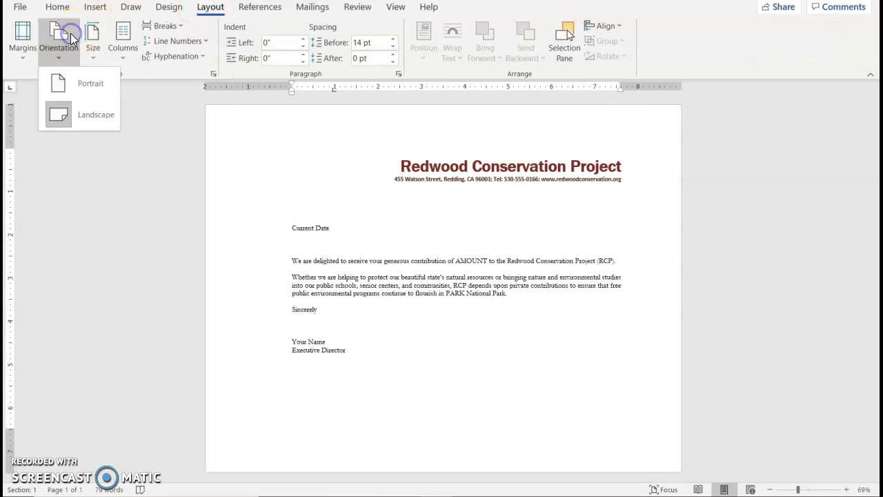
click(89, 83)
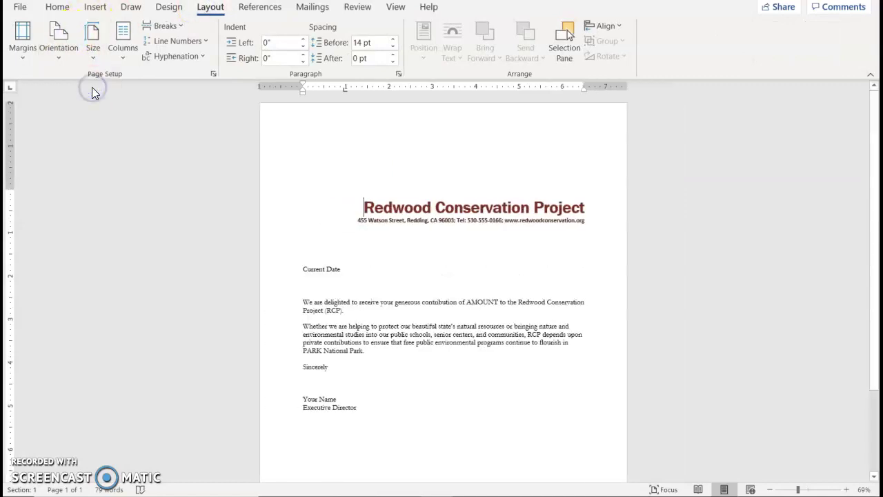
click(394, 8)
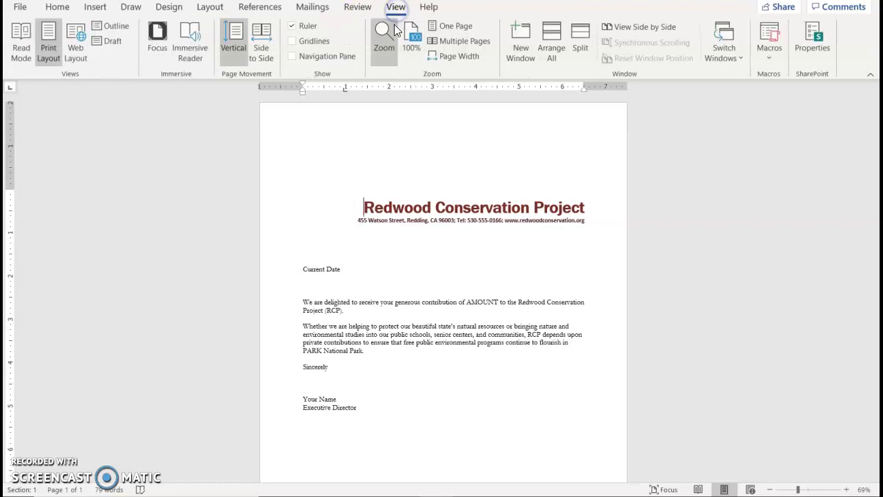
click(413, 36)
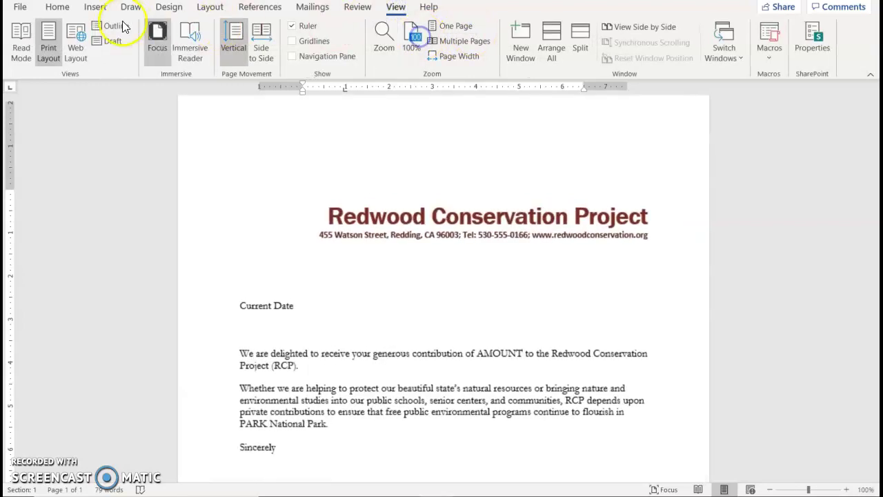
Step: Start saving a copy of the letter and choose the ABCs folder on the Desktop as its location
click(20, 9)
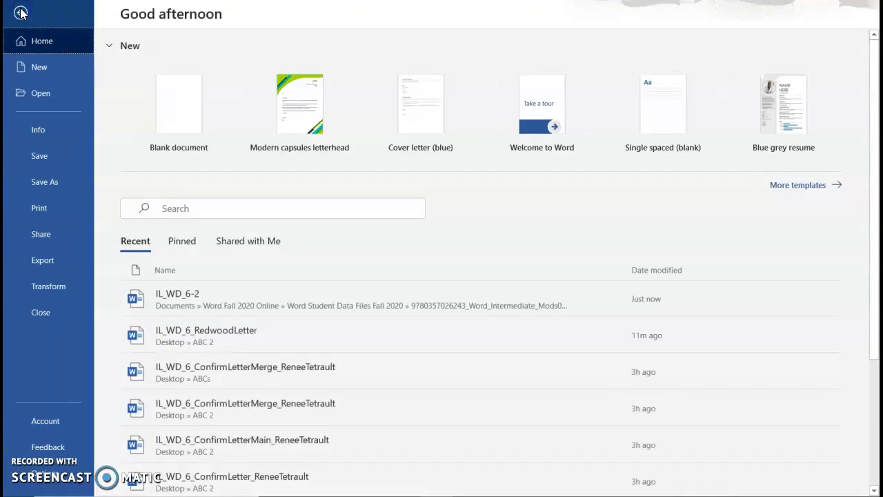
click(52, 184)
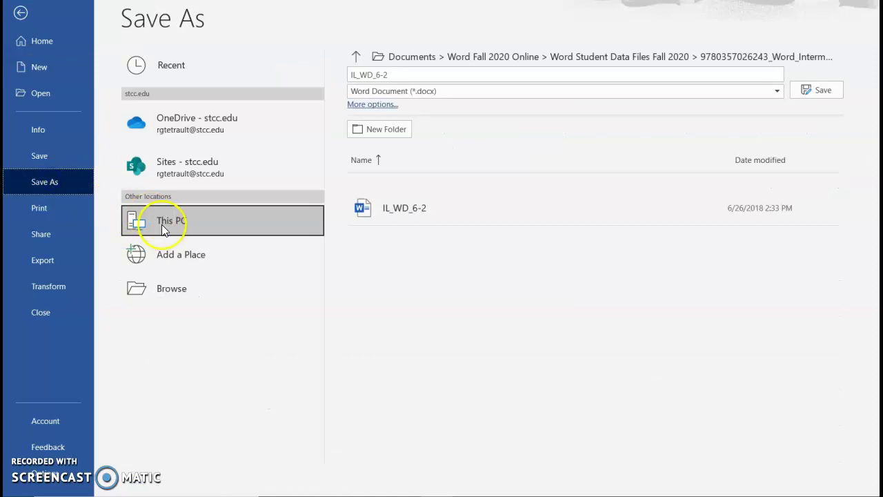
click(175, 298)
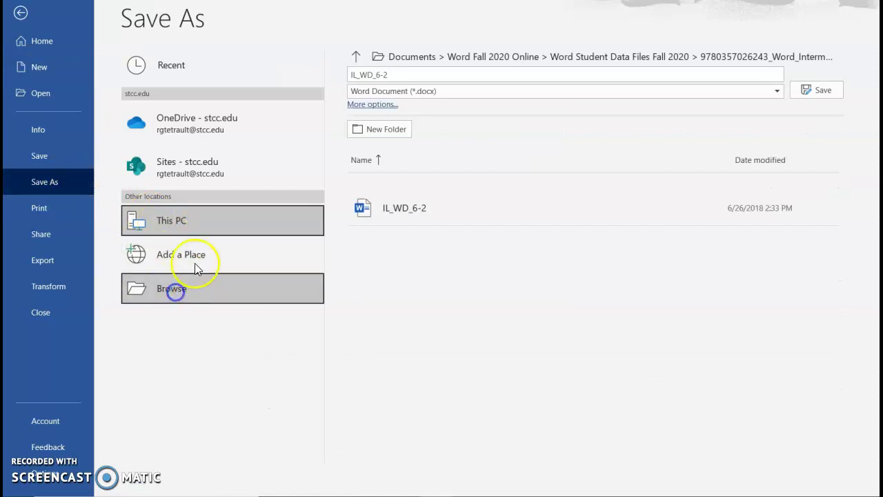
click(56, 133)
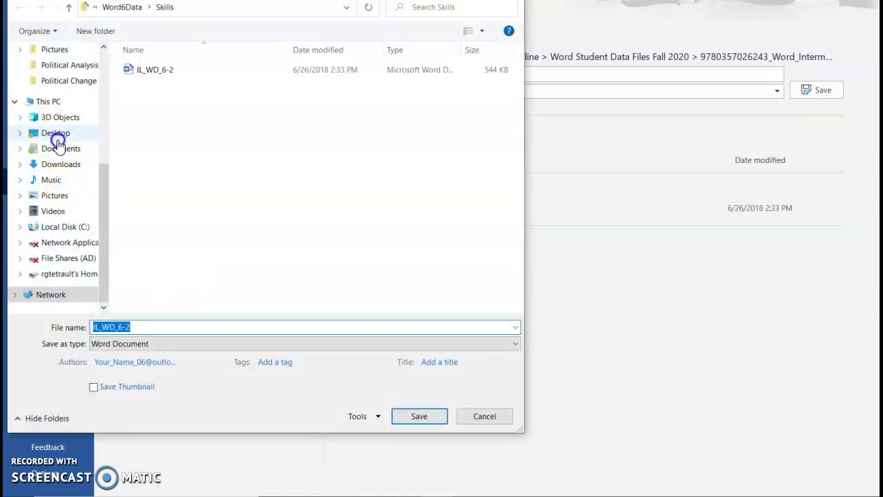
double_click(154, 86)
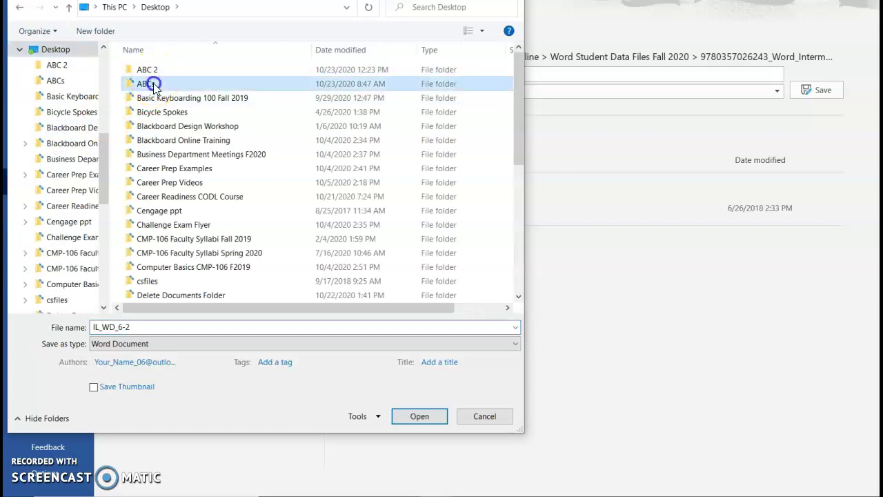
Step: Name the copy IL_WD_6_RedwoodLetter and save it as a Word document
double_click(158, 327)
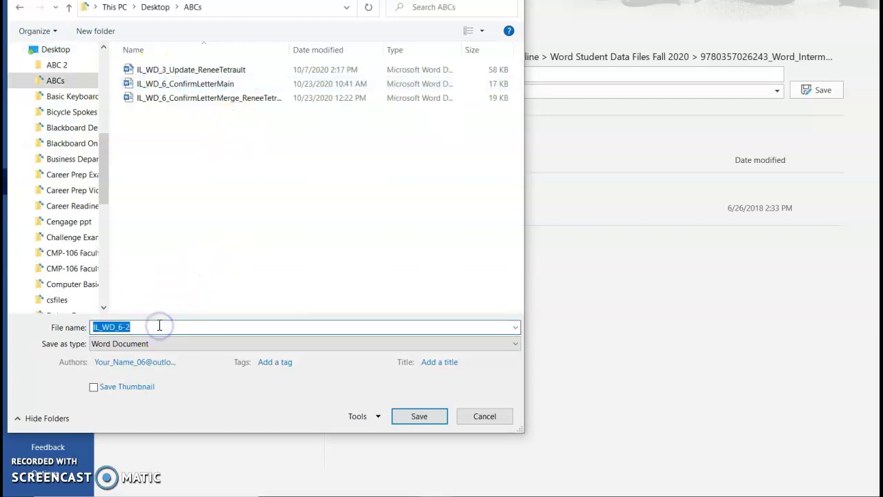
click(158, 327)
key(BackSpace)
key(BackSpace)
key(BackSpace)
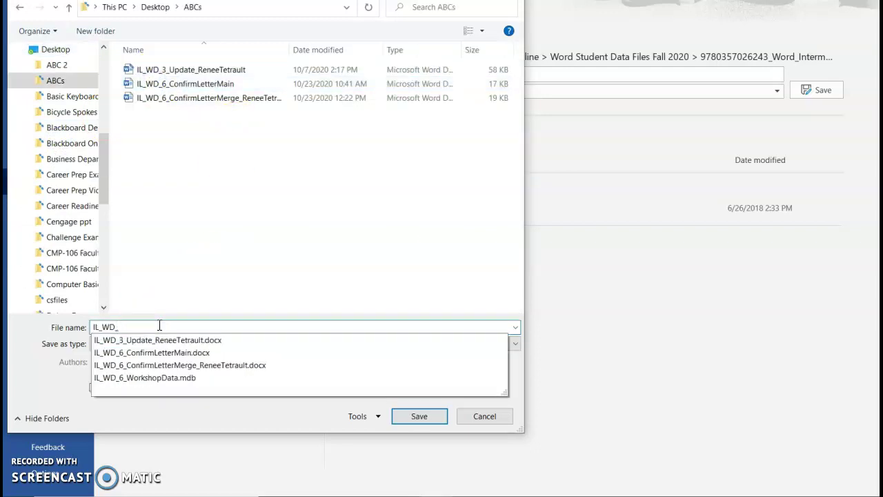
text(6_Red)
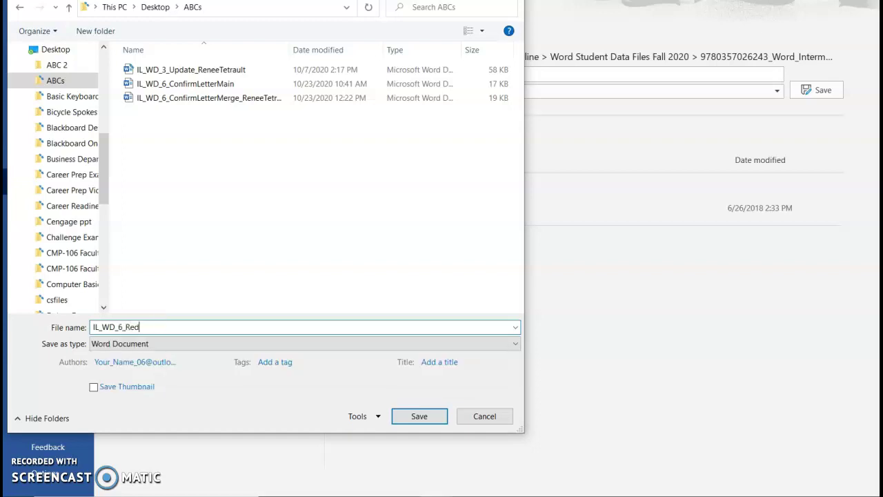
text(woodLetter)
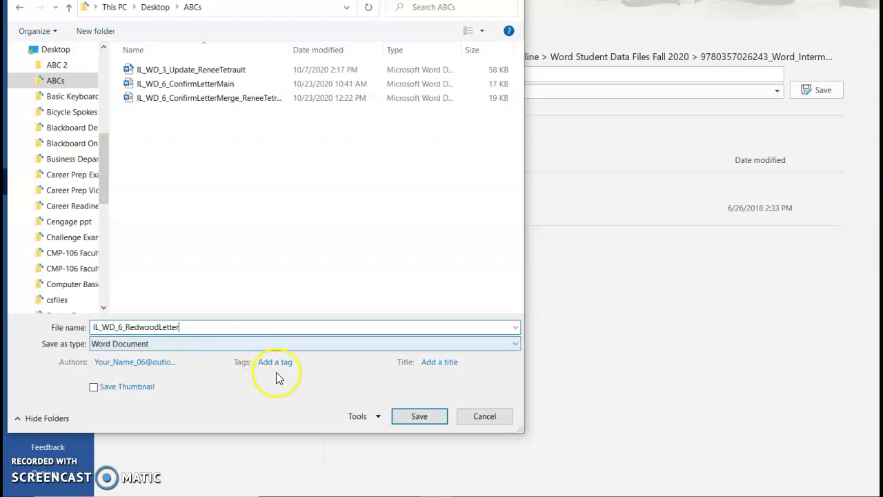
click(405, 418)
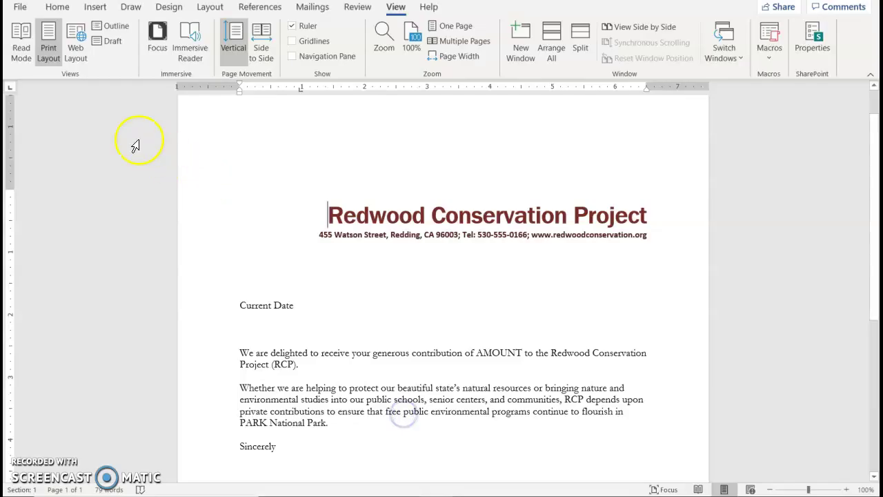
Step: Close the saved letter and create a new blank document
click(16, 8)
click(43, 314)
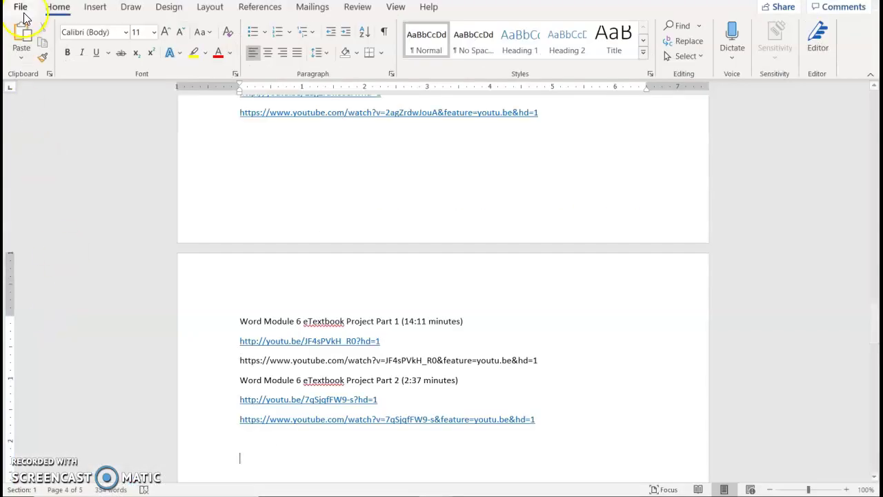
click(22, 9)
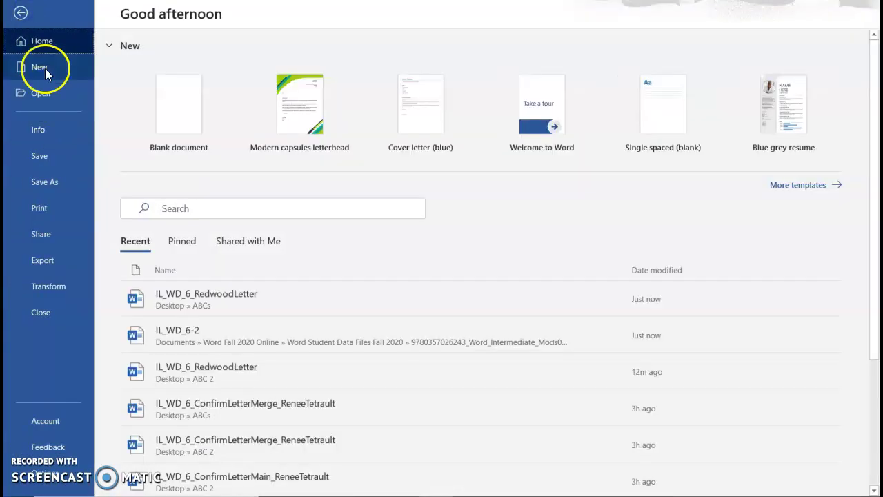
click(45, 68)
click(147, 142)
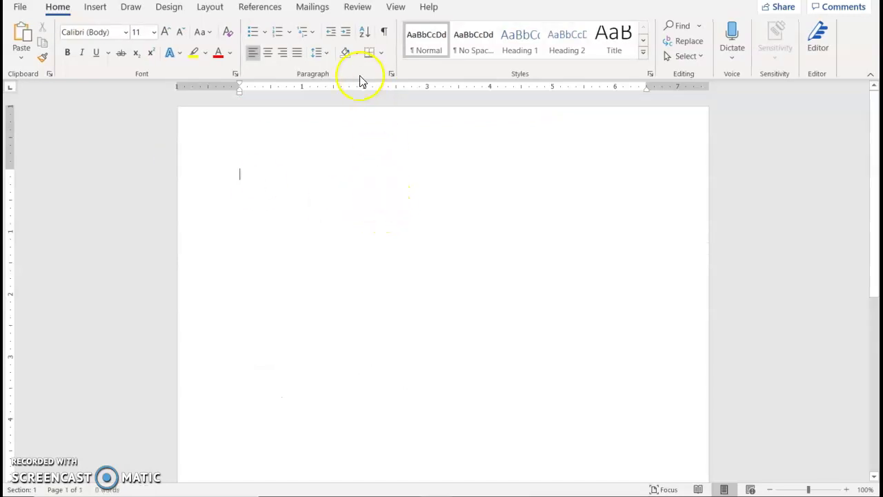
Step: Start the Step-by-Step Mail Merge Wizard with Letters as the document type and proceed to choosing the starting document
click(314, 9)
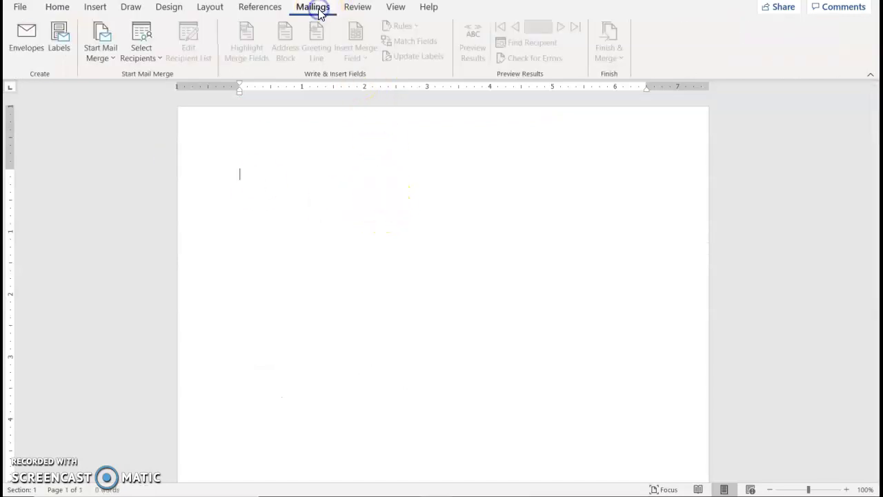
click(100, 40)
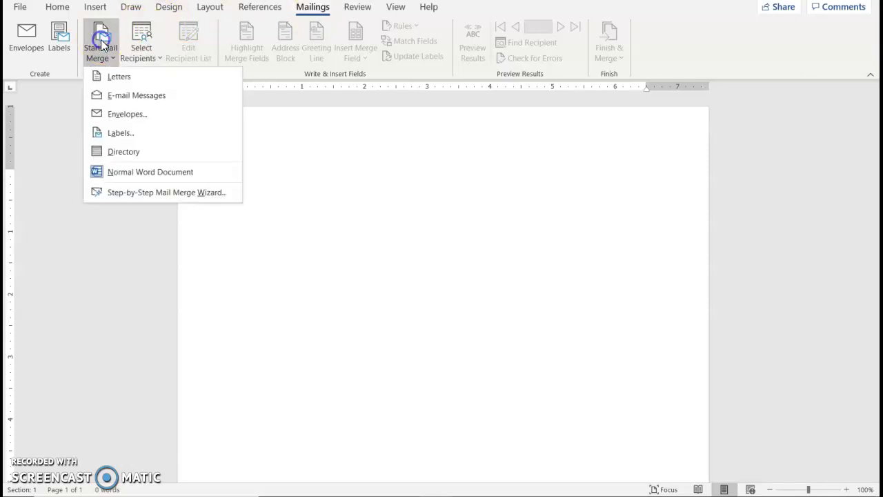
click(150, 196)
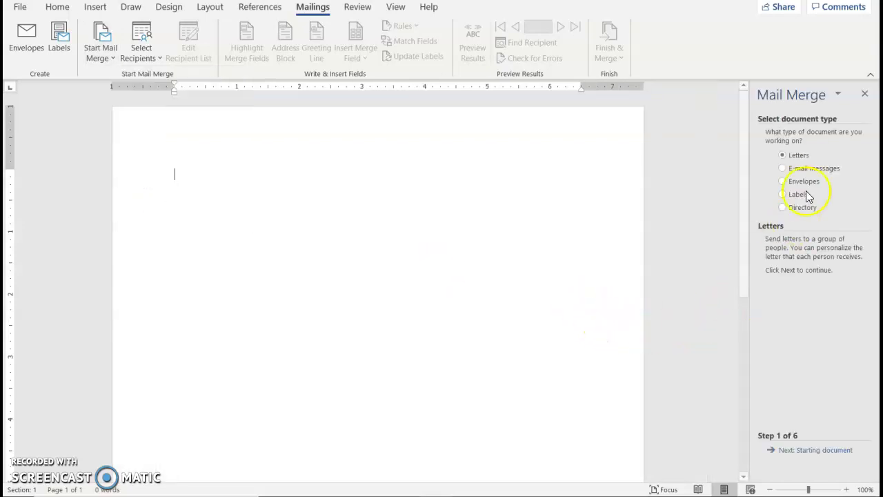
click(812, 455)
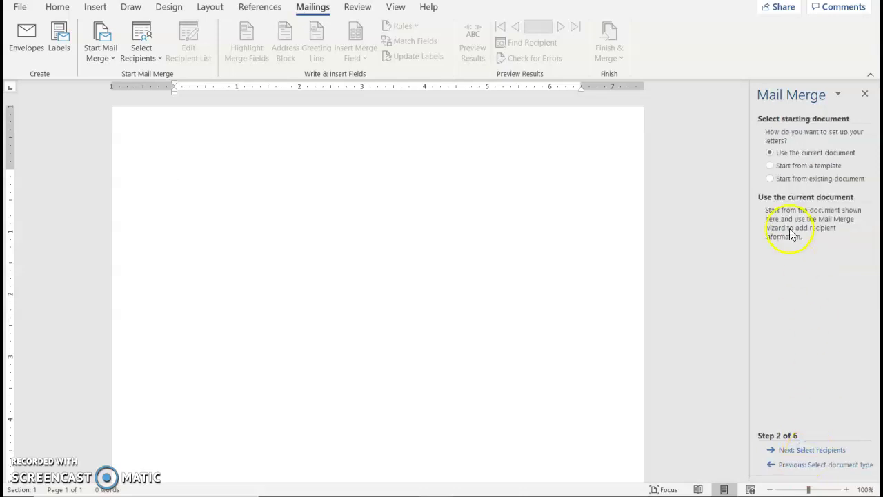
Step: Start the merge from an existing document, opening IL_WD_6_RedwoodLetter from the ABCs folder on the Desktop
click(770, 179)
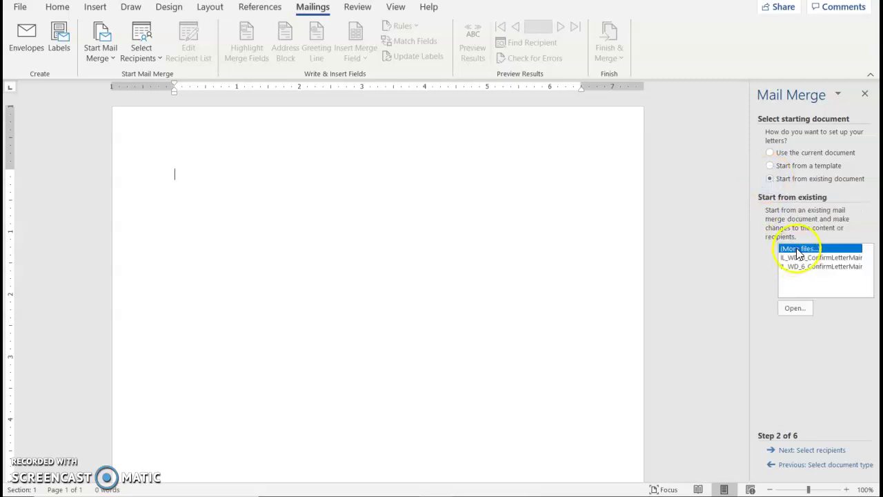
click(794, 309)
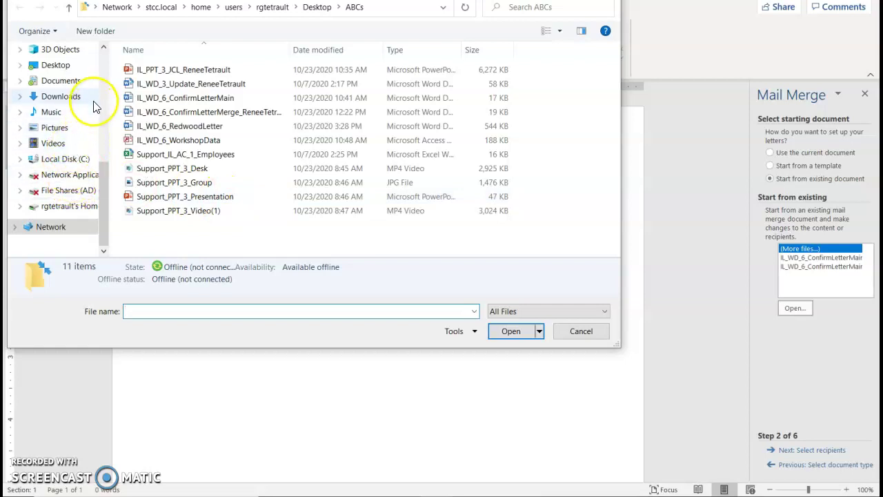
click(65, 65)
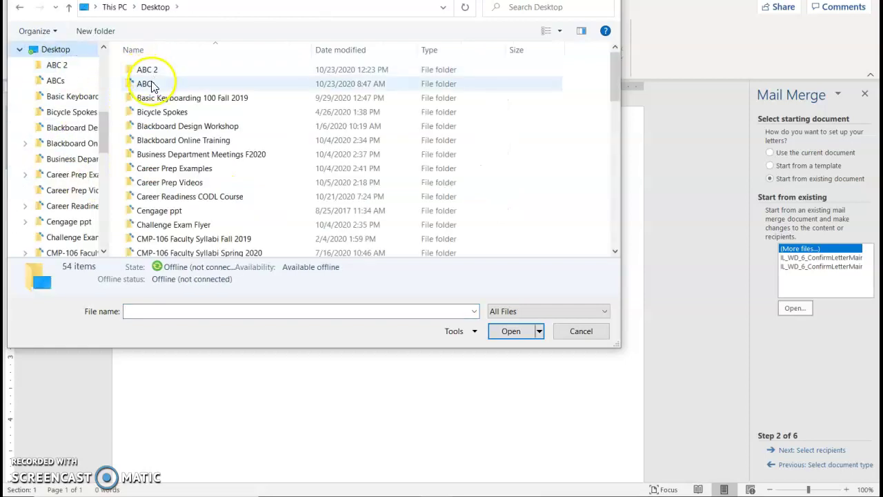
double_click(151, 84)
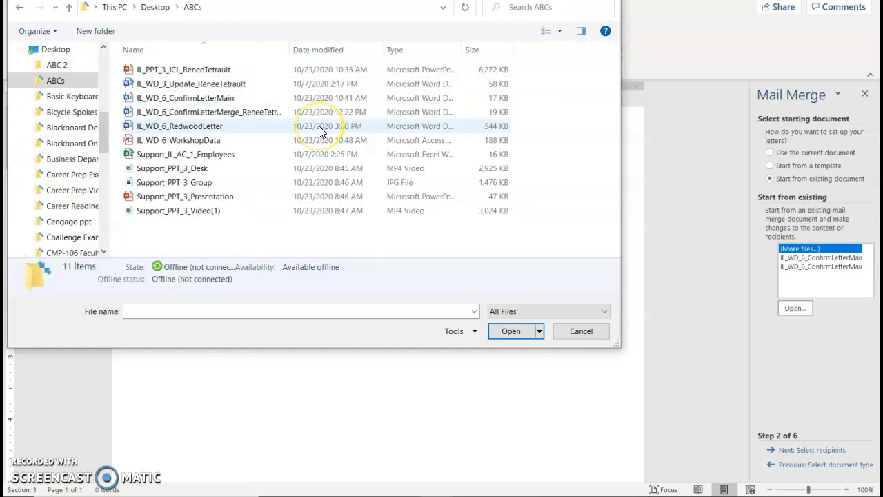
click(223, 126)
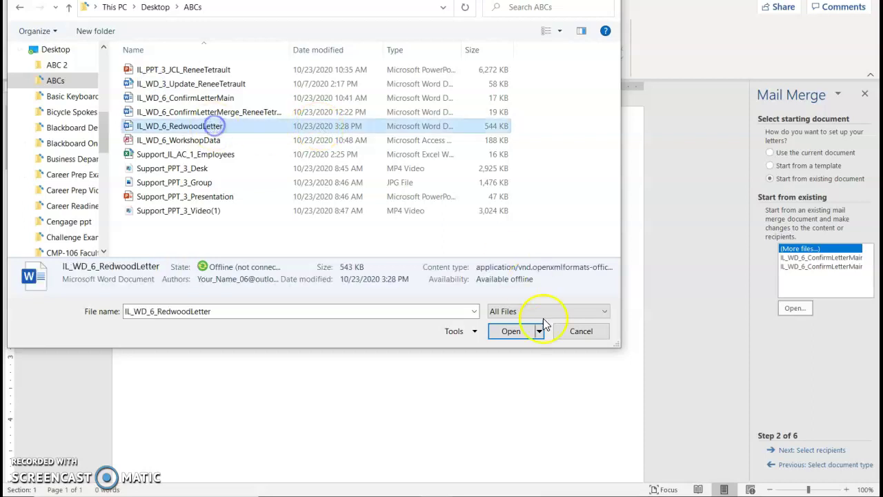
click(511, 332)
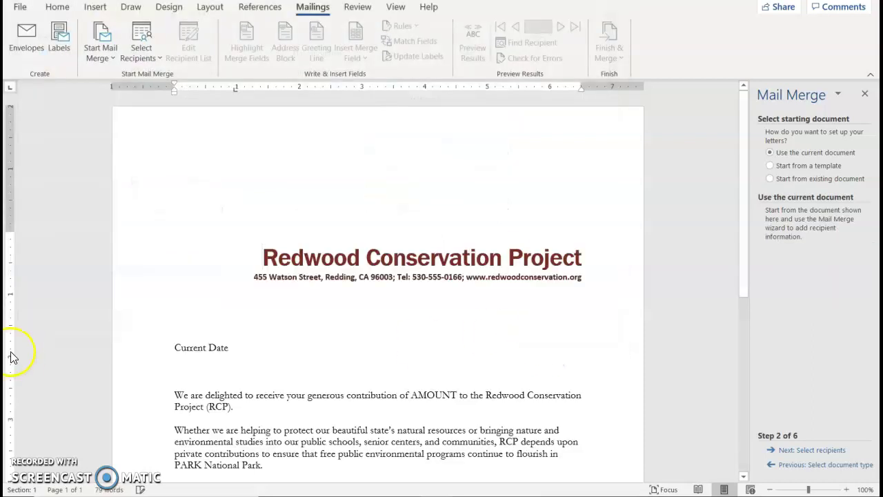
Step: Replace the "Current Date" placeholder with the date in the October 23, 2020 format and continue the wizard to recipient selection
click(176, 351)
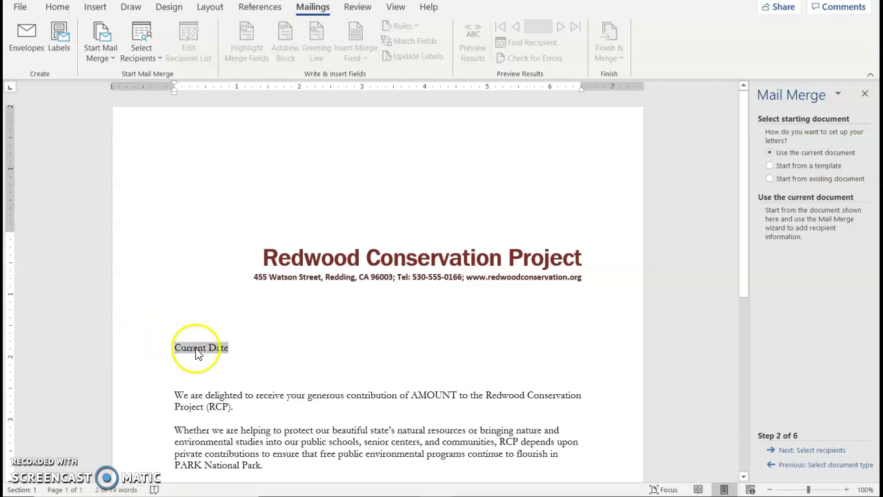
click(94, 9)
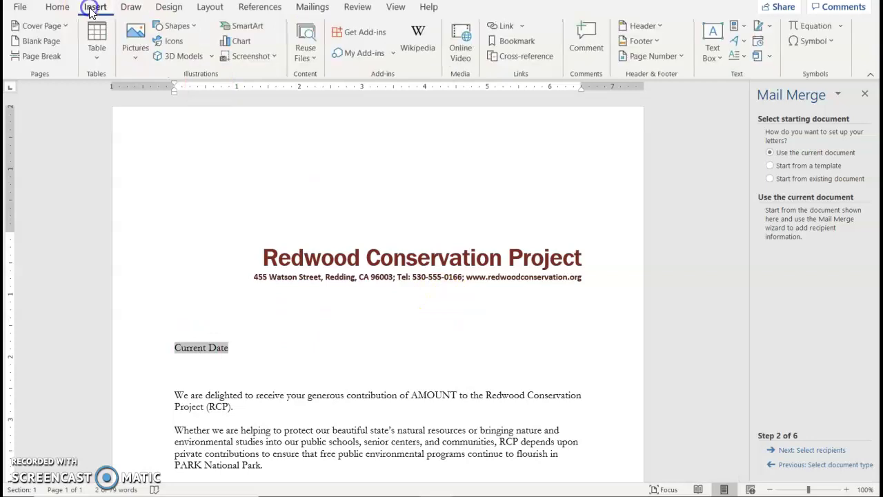
click(762, 45)
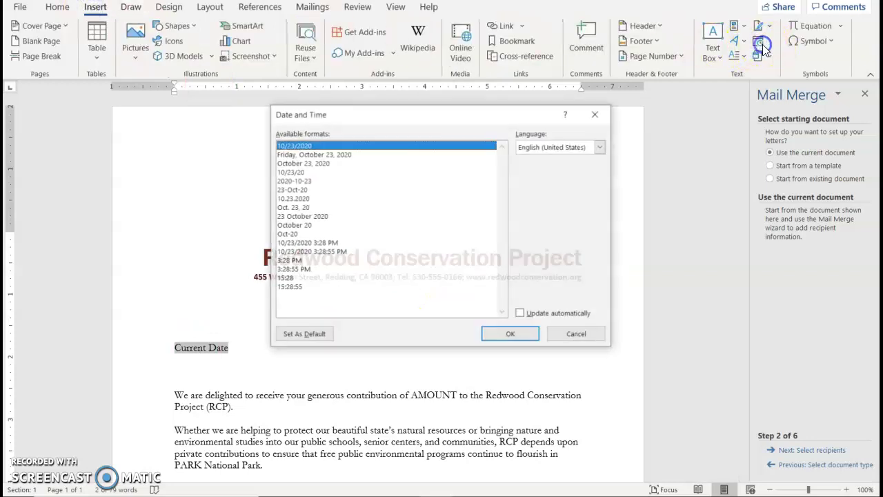
click(333, 164)
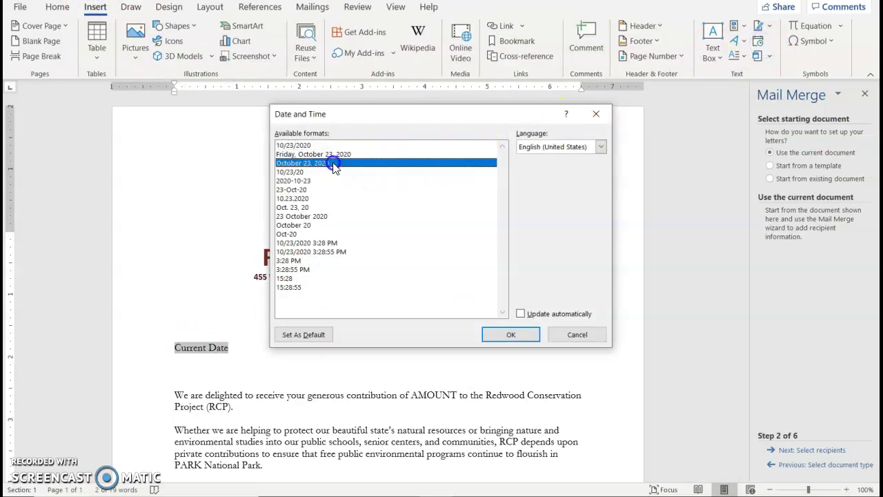
click(511, 335)
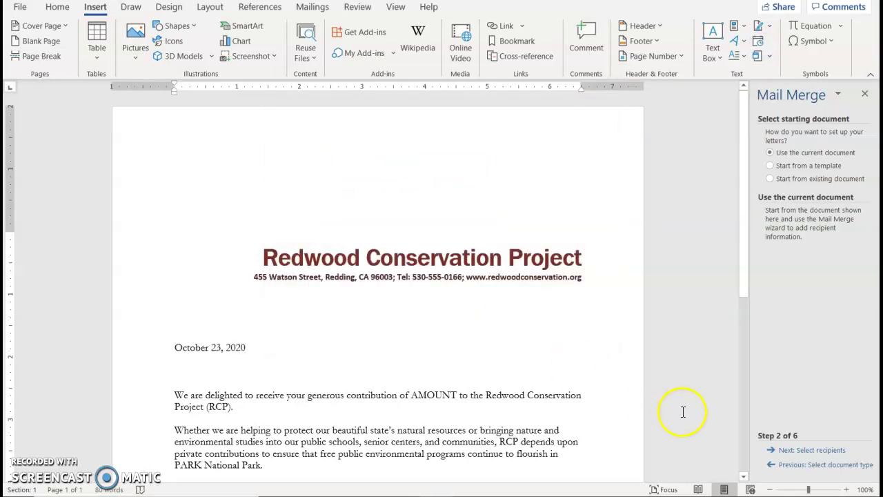
click(820, 452)
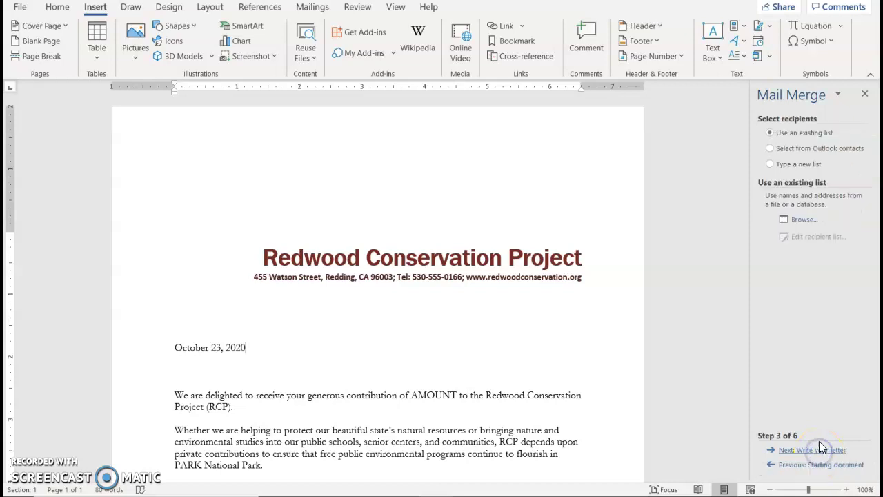
Step: Choose to type a new recipient list, create it and open its column customization
click(771, 165)
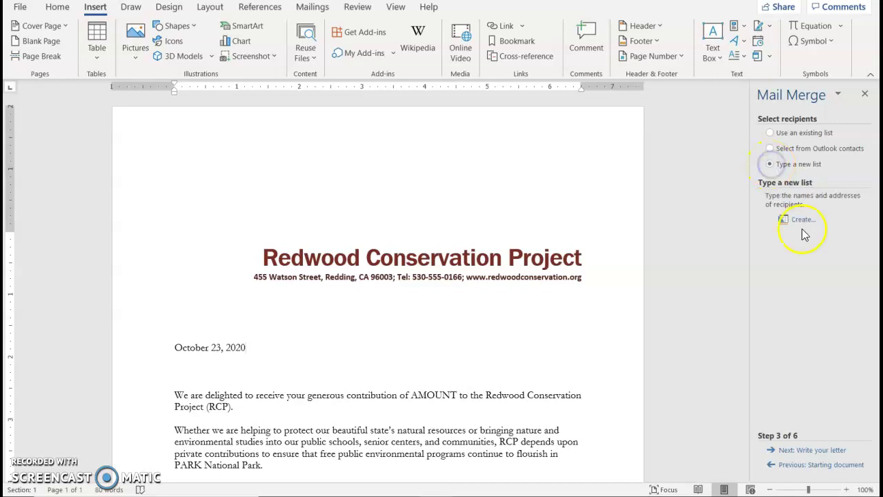
click(785, 220)
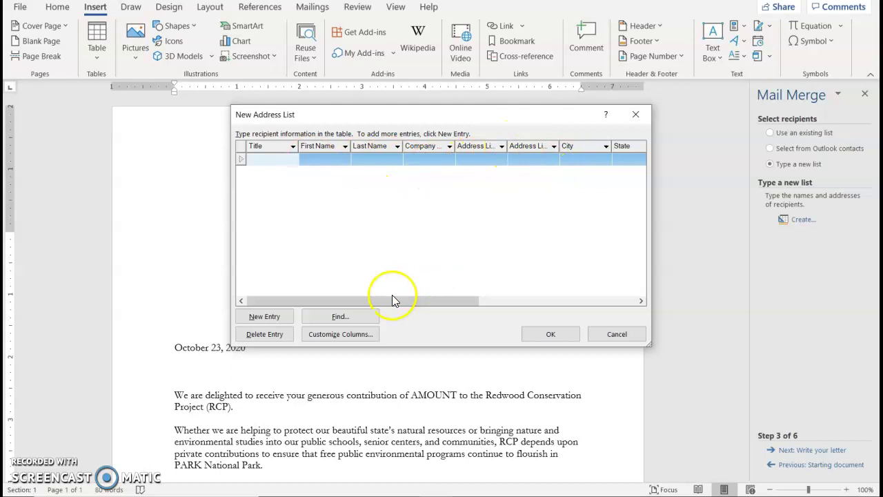
click(359, 341)
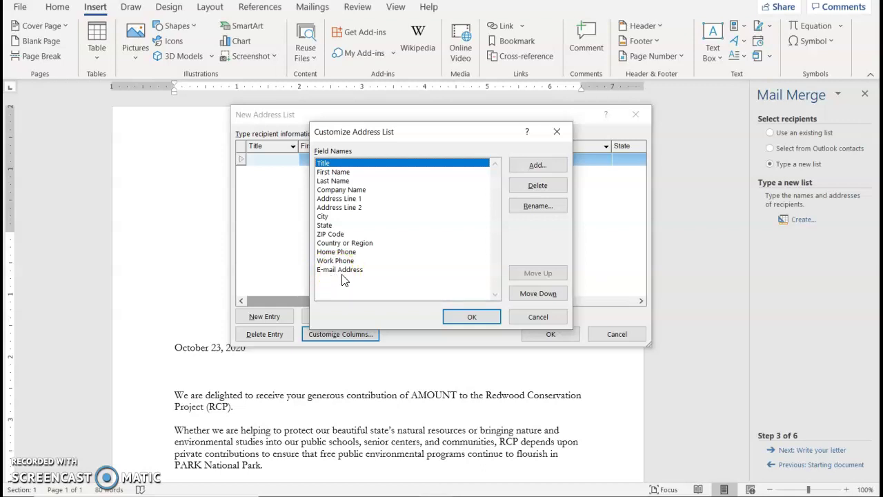
Step: Delete the Company Name, Address Line 2 and Country or Region fields from the address list columns
click(355, 189)
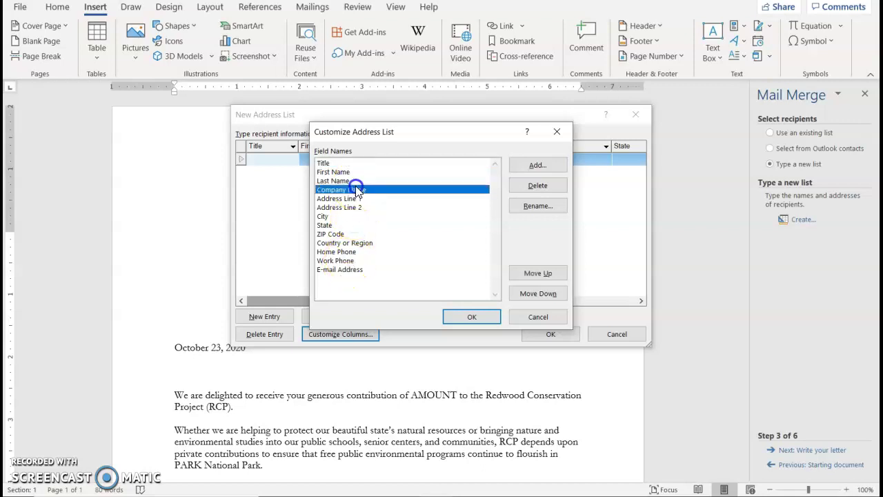
click(539, 185)
click(434, 277)
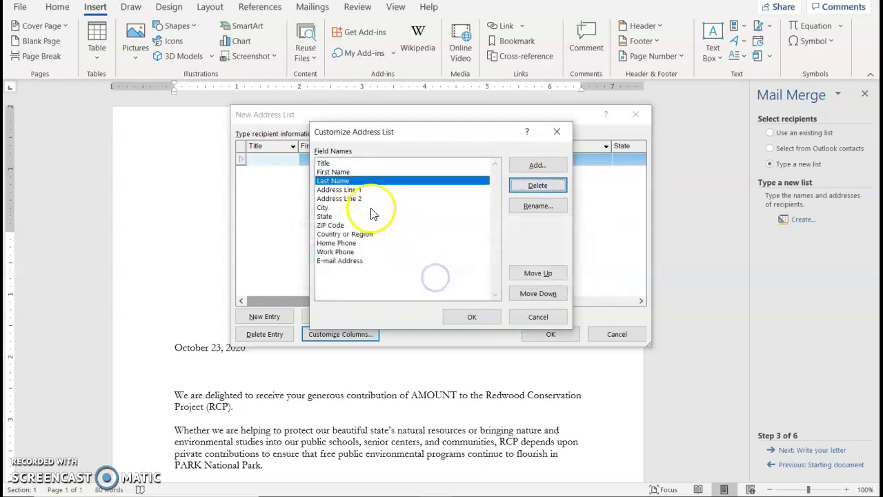
click(359, 198)
click(531, 185)
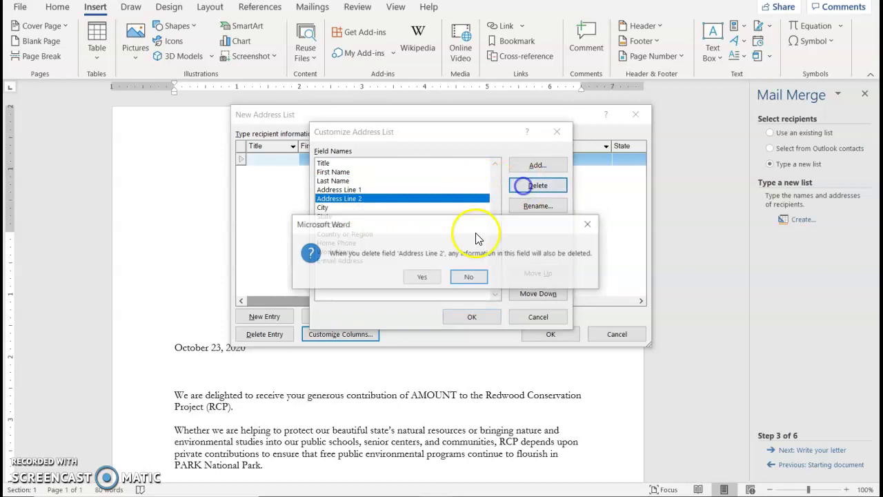
click(423, 278)
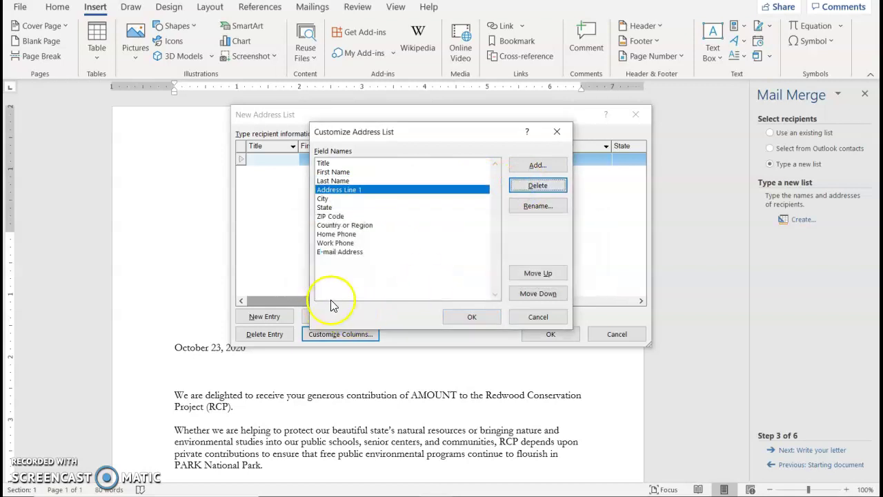
click(360, 225)
click(539, 186)
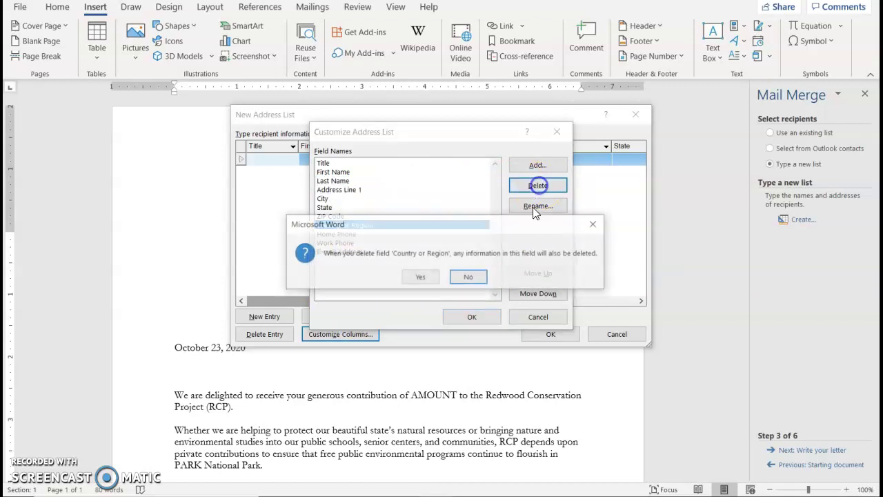
click(425, 274)
Step: Delete the Home Phone, Work Phone and E-mail Address fields from the address list columns
click(345, 226)
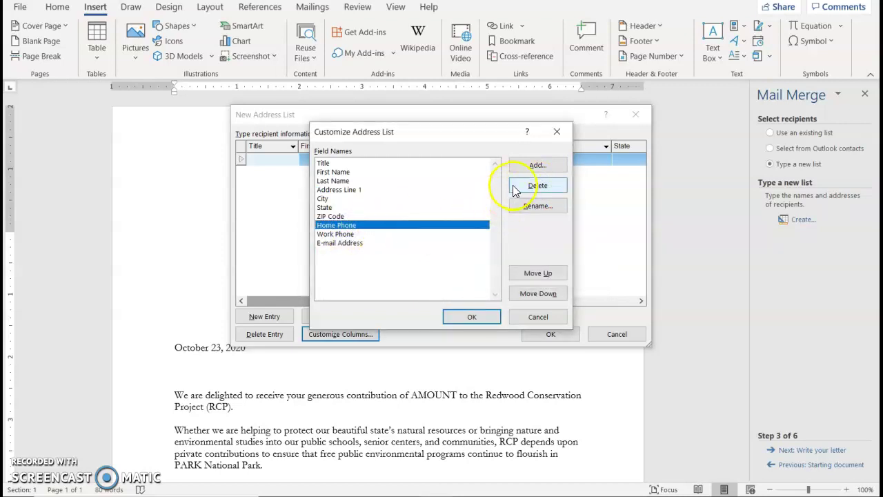
click(538, 185)
click(422, 276)
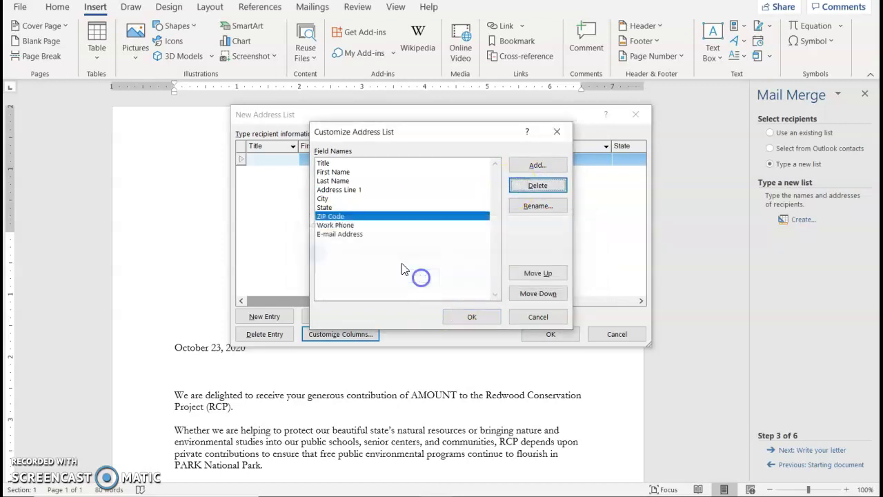
click(353, 226)
click(537, 185)
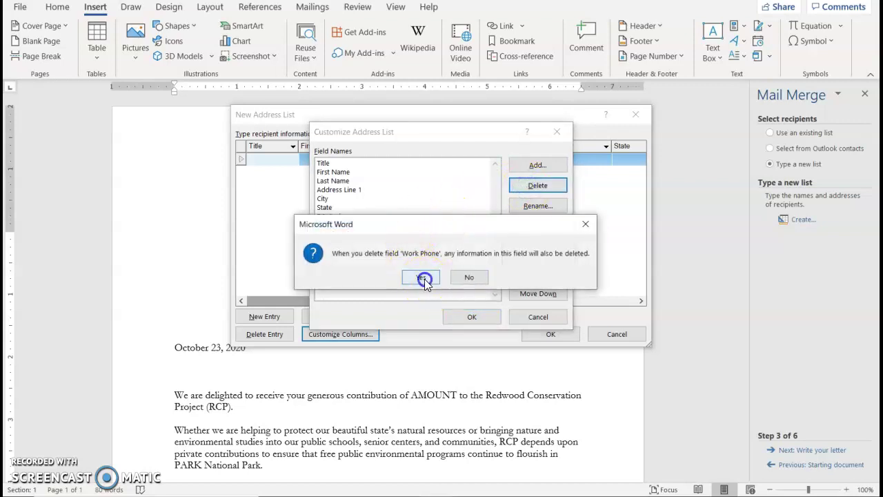
click(421, 276)
click(341, 225)
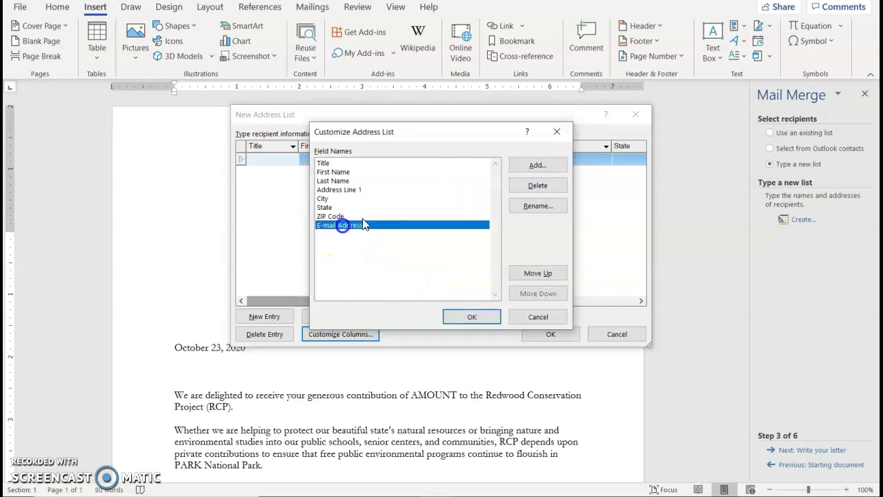
click(538, 184)
click(427, 276)
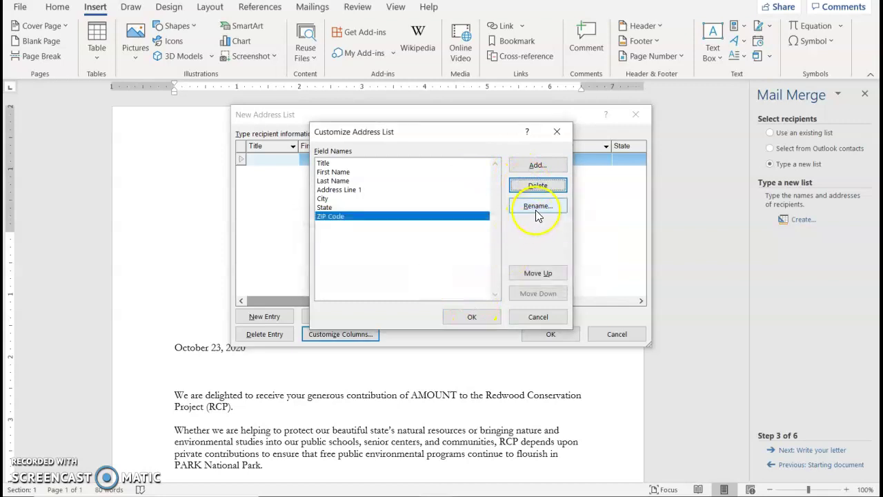
Step: Add the fields Amount and Park after ZIP Code and apply the customized columns
click(539, 166)
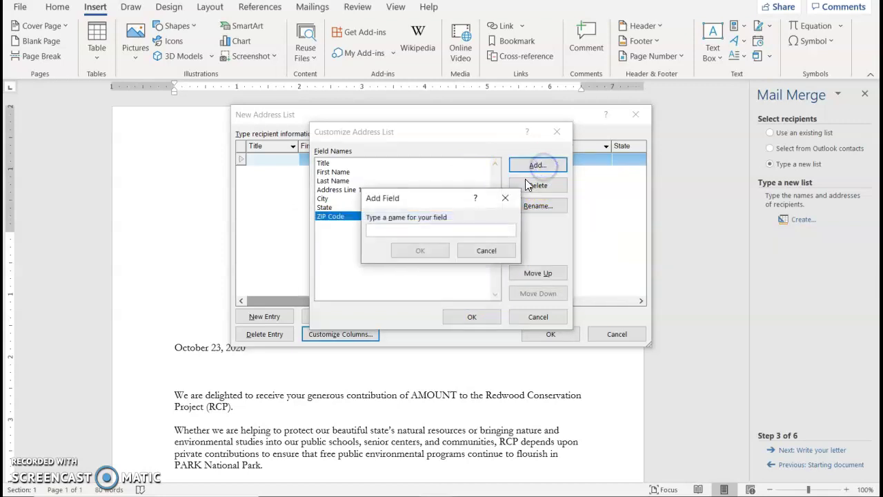
text(Amount)
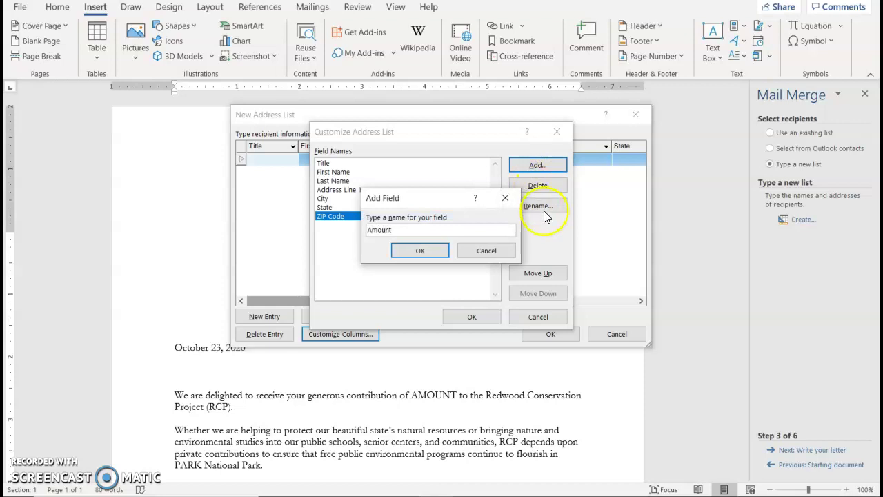
click(420, 251)
click(536, 168)
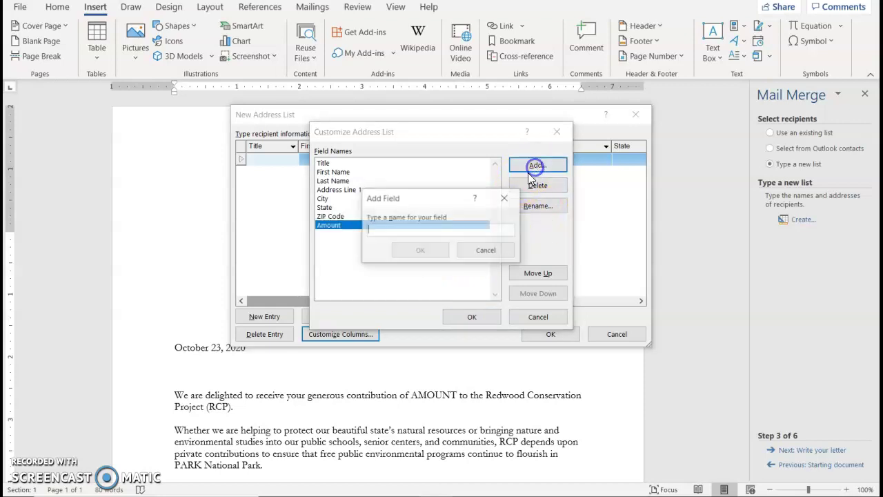
text(Park)
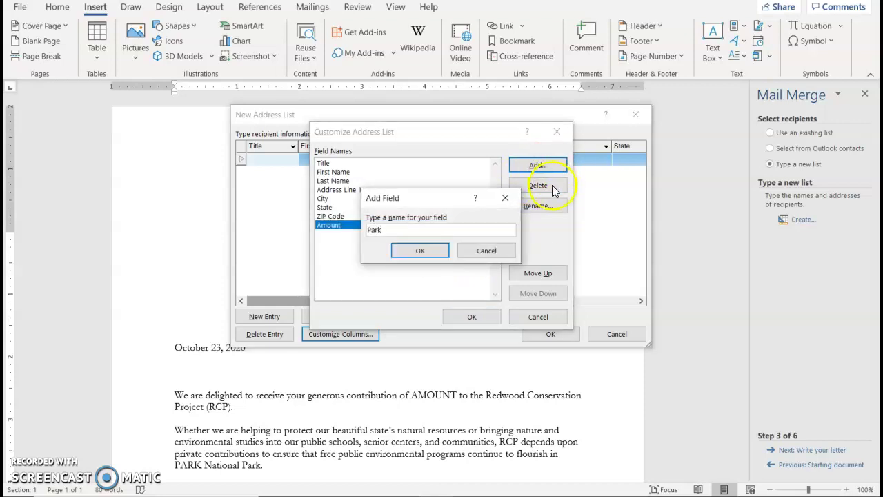
click(409, 251)
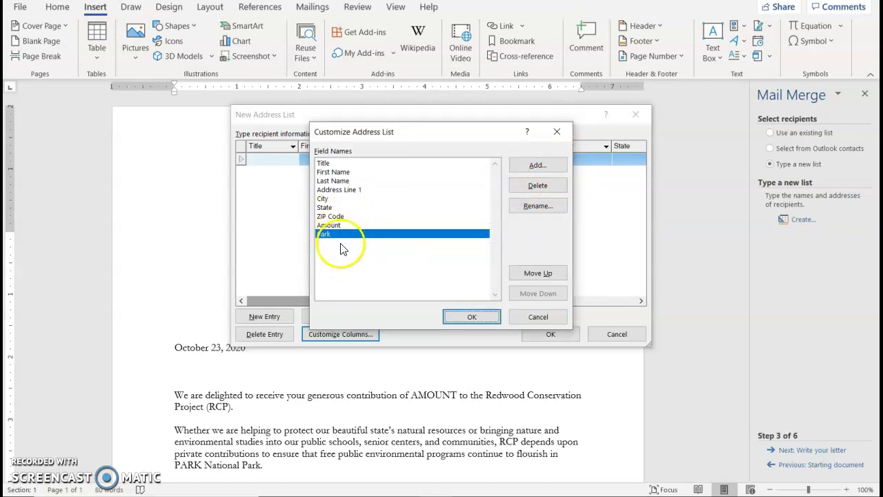
click(471, 318)
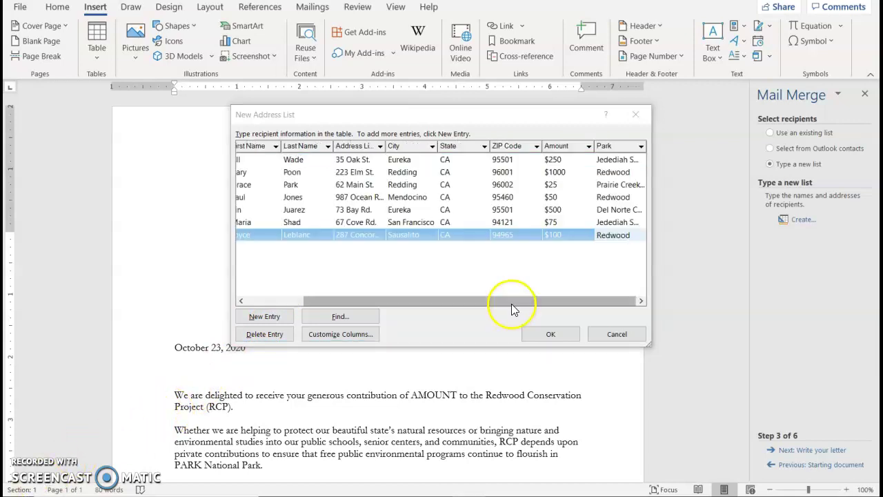
Step: Accept the completed recipient list and save it as IL_WD_6_RedwoodData in the ABCs folder on the Desktop
drag(511, 304, 452, 308)
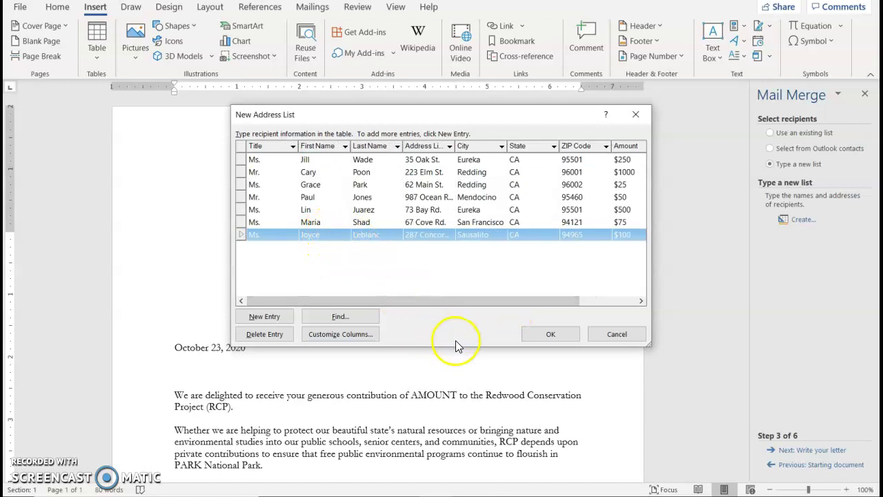
click(545, 335)
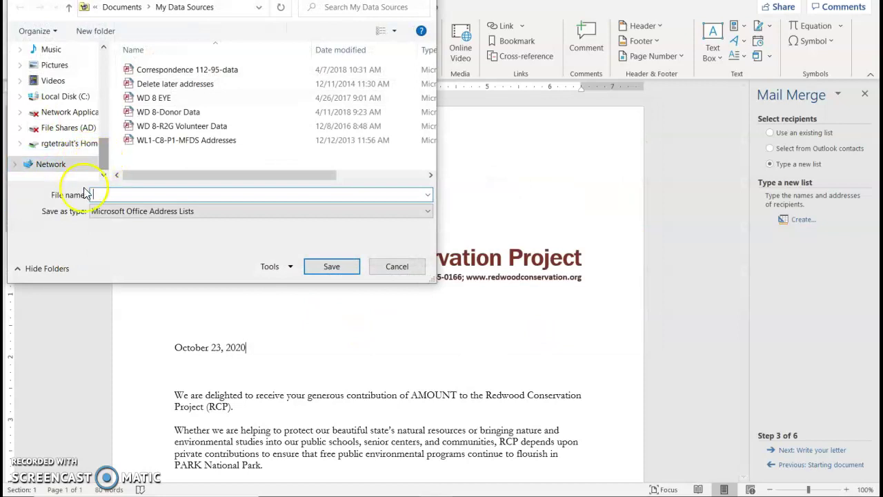
drag(101, 152, 108, 116)
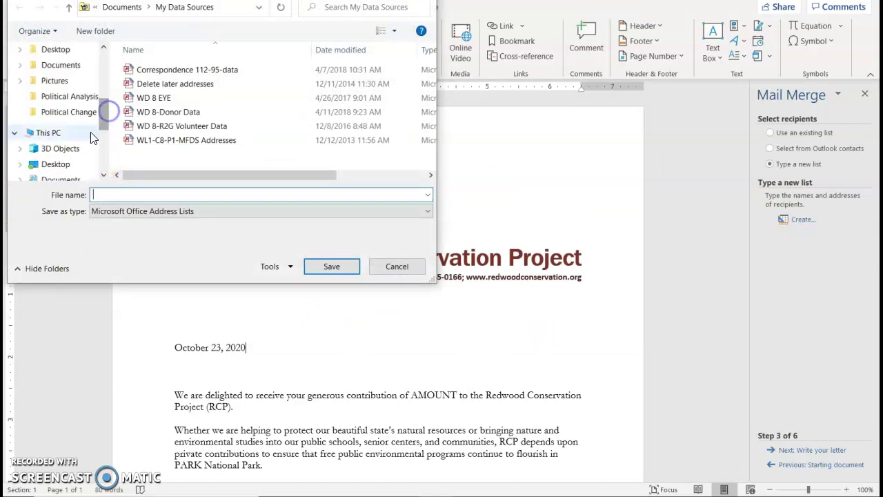
click(55, 164)
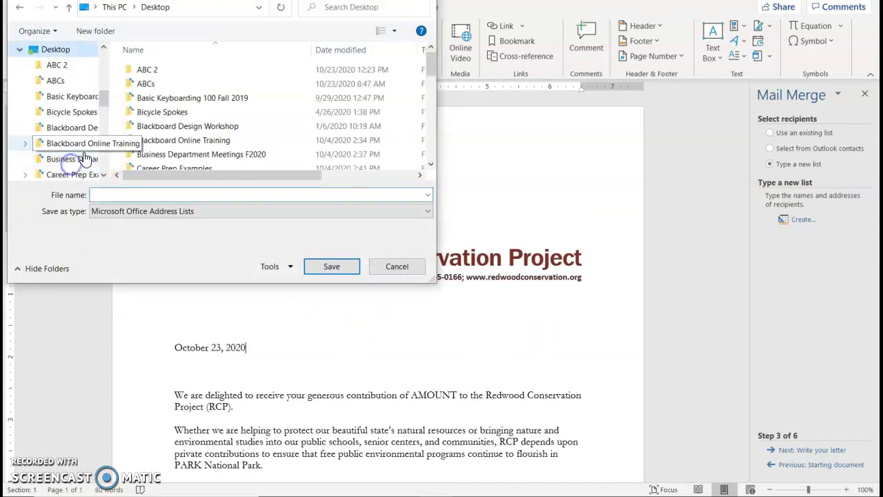
double_click(129, 84)
click(223, 194)
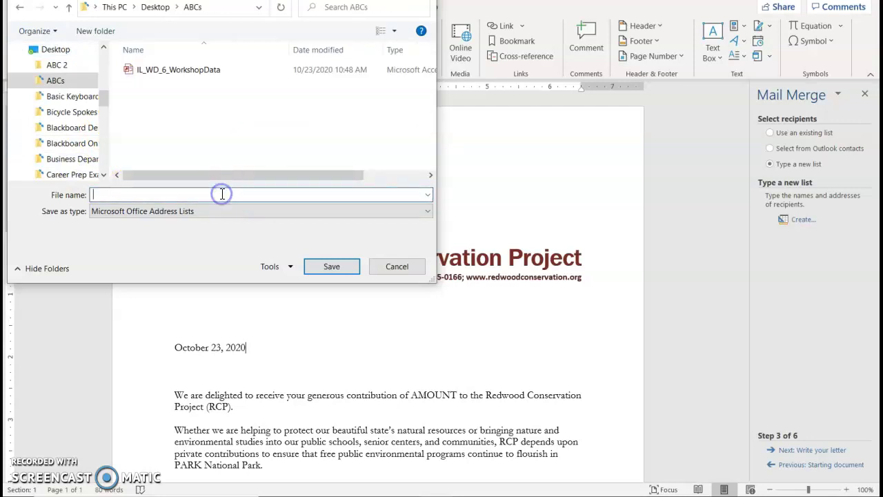
text(IL_WD)
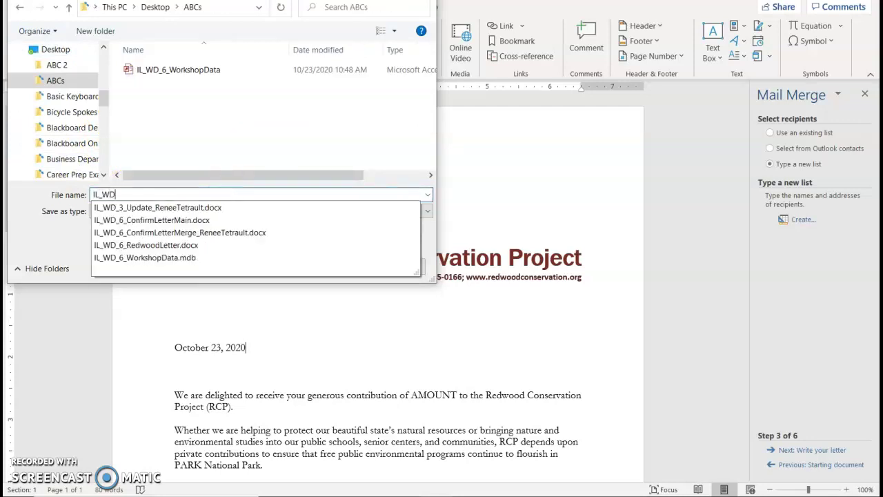
text(_6)
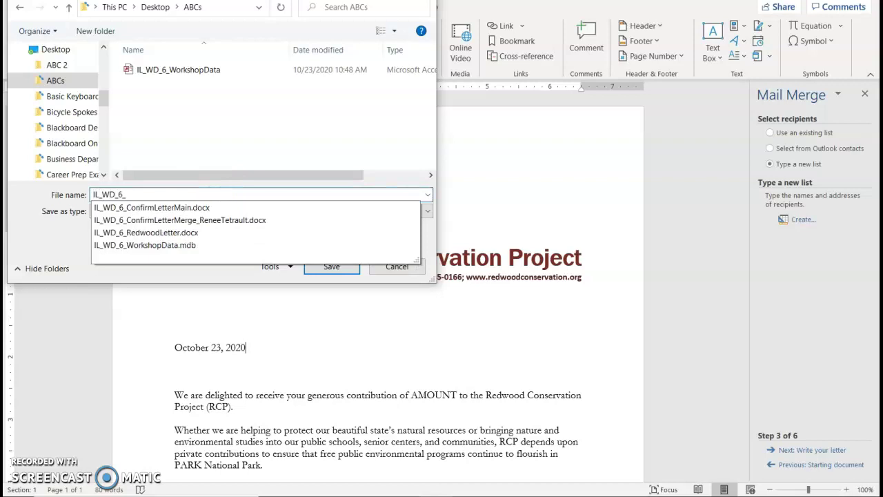
text(_R)
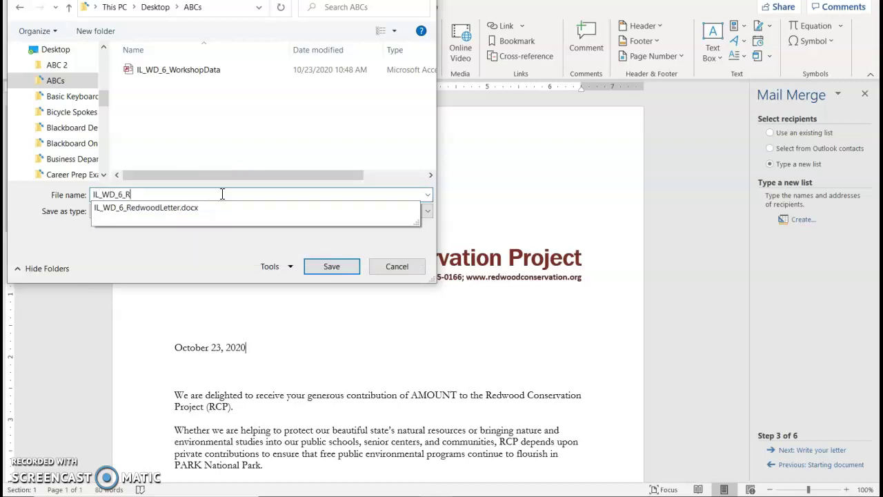
text(edwoodData)
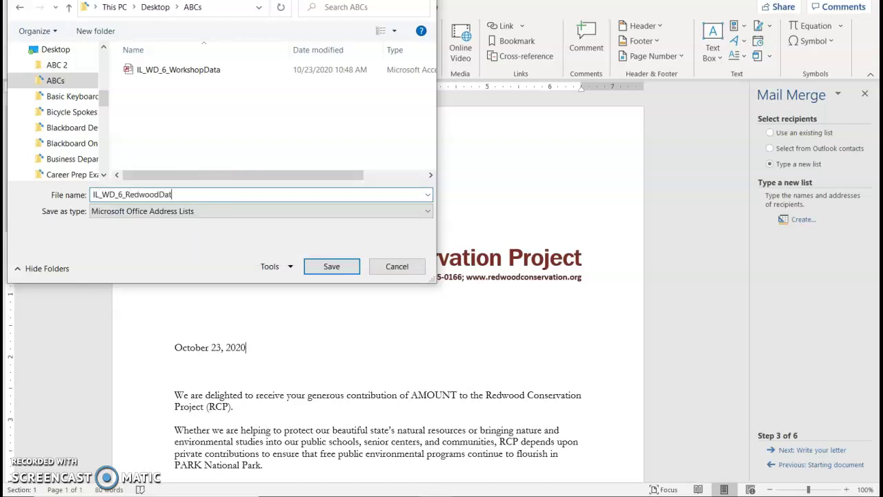
click(307, 268)
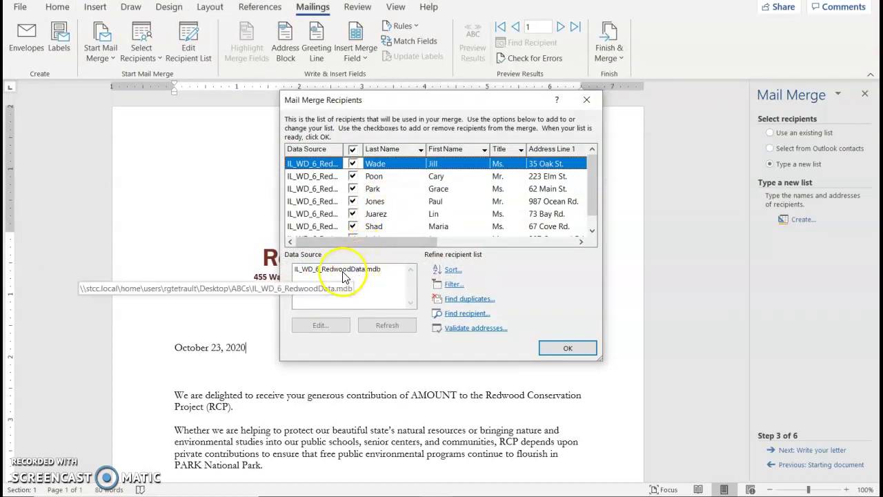
Step: Edit the IL_WD_6_RedwoodData source, changing the second recipient's Park to Jedediah Smith, and save the update to the recipient list
click(321, 274)
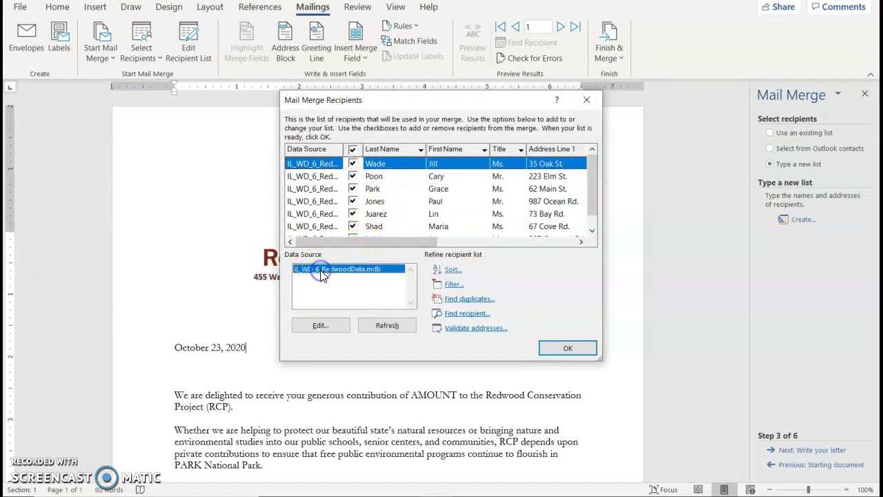
click(321, 326)
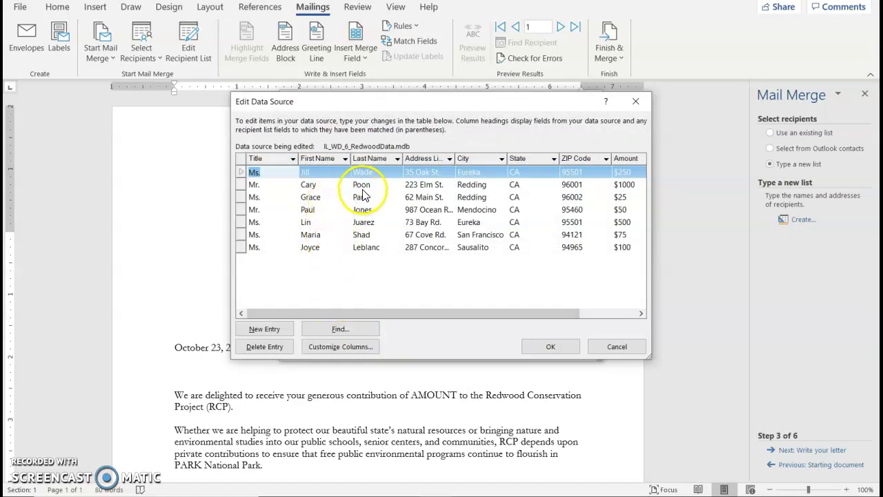
click(323, 187)
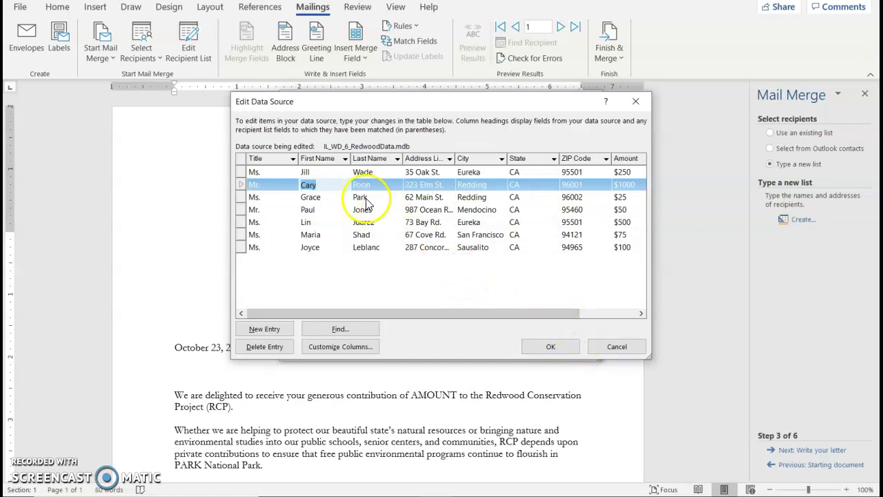
drag(429, 314, 497, 316)
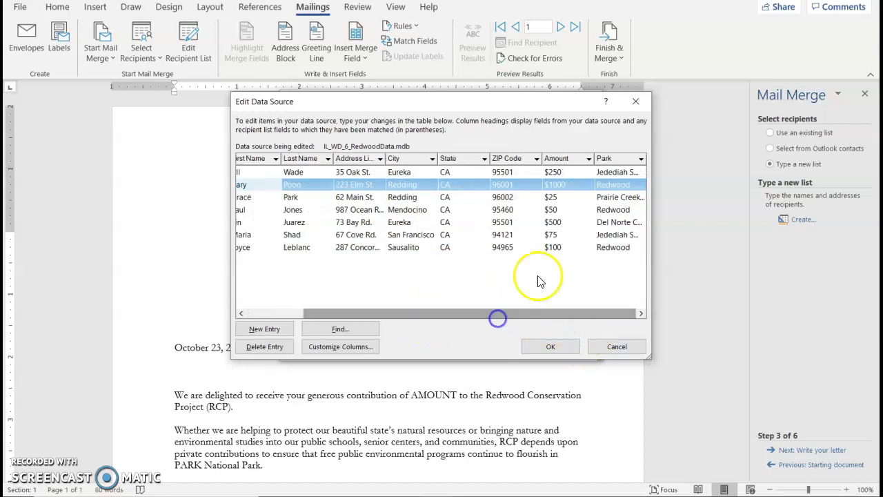
click(614, 184)
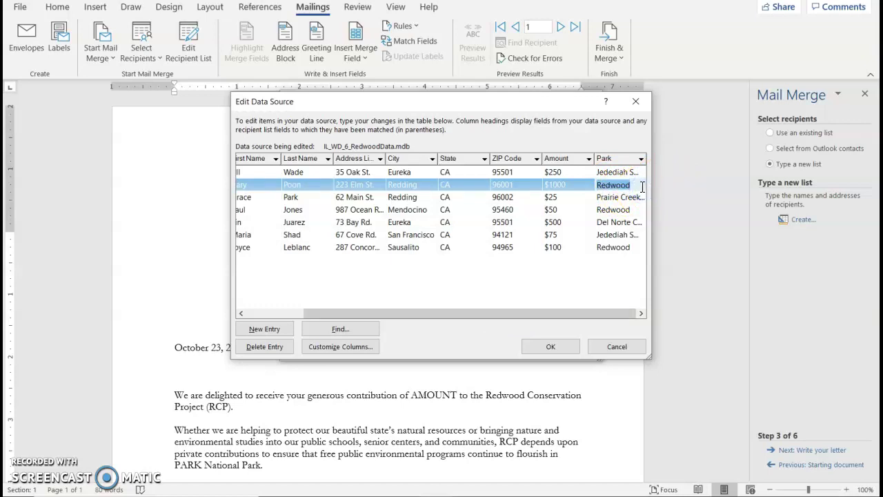
text(J)
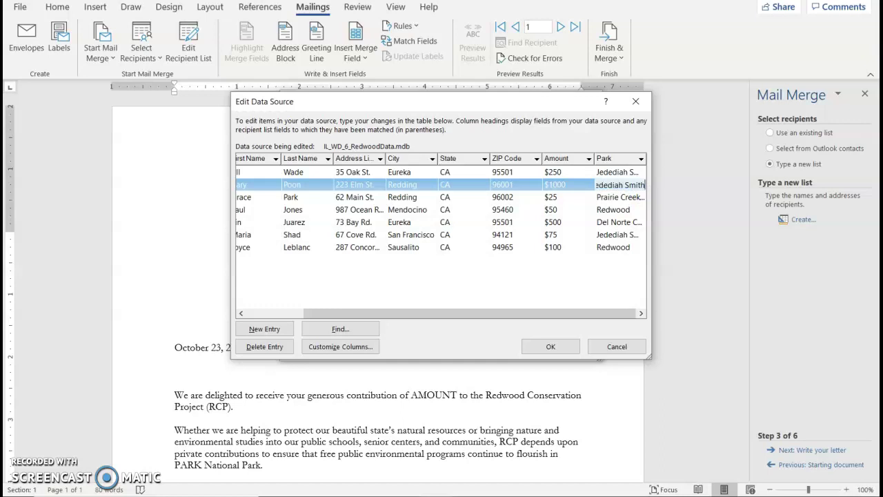
click(550, 347)
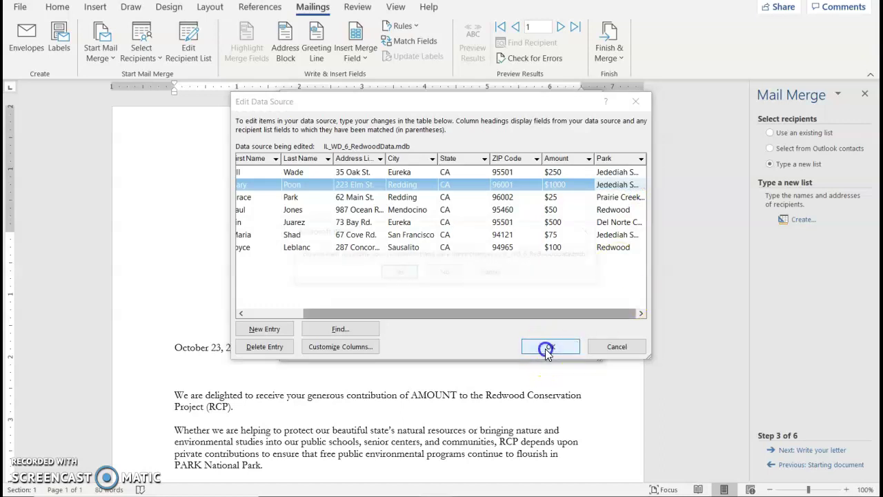
click(402, 276)
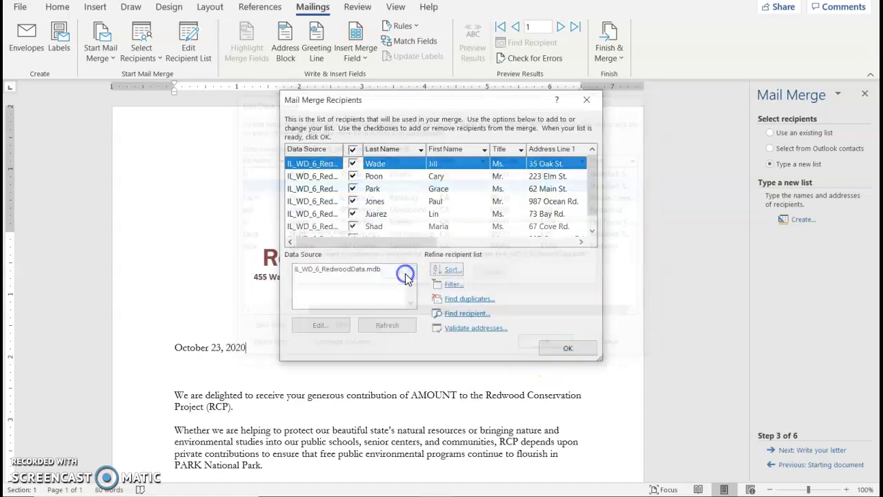
Step: Accept the mail merge recipients and advance the wizard to the Write your letter stage
click(579, 356)
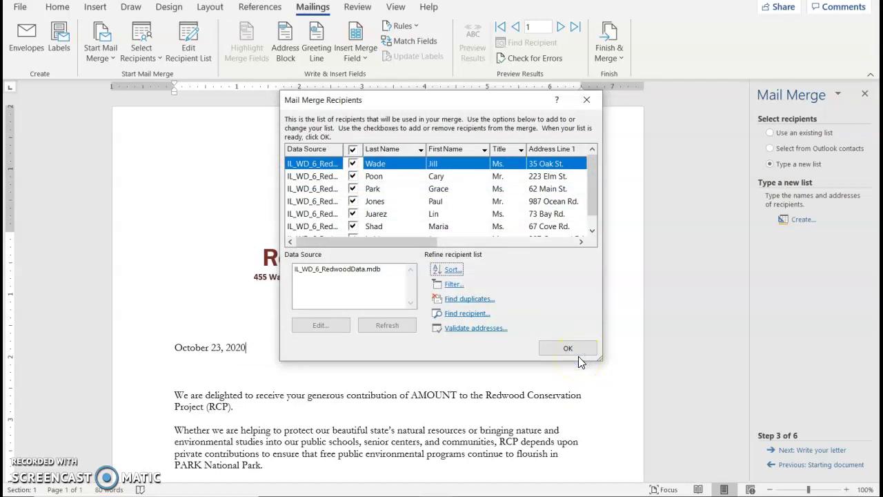
click(541, 349)
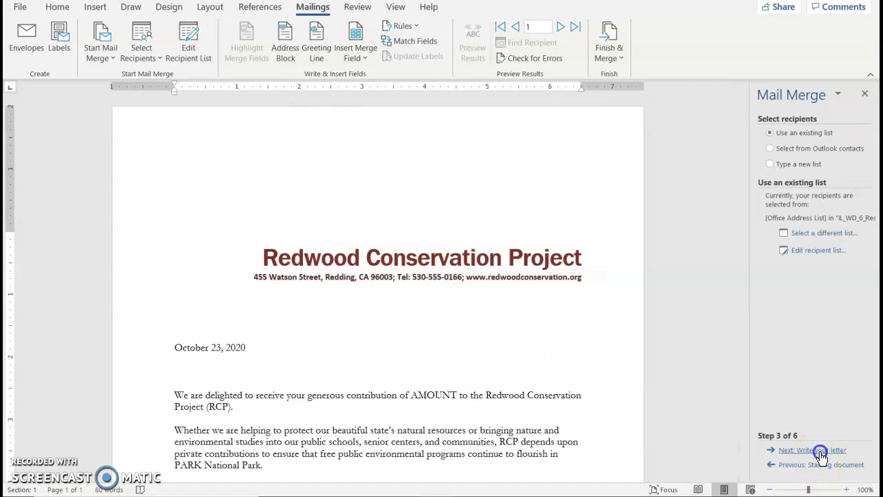
click(821, 456)
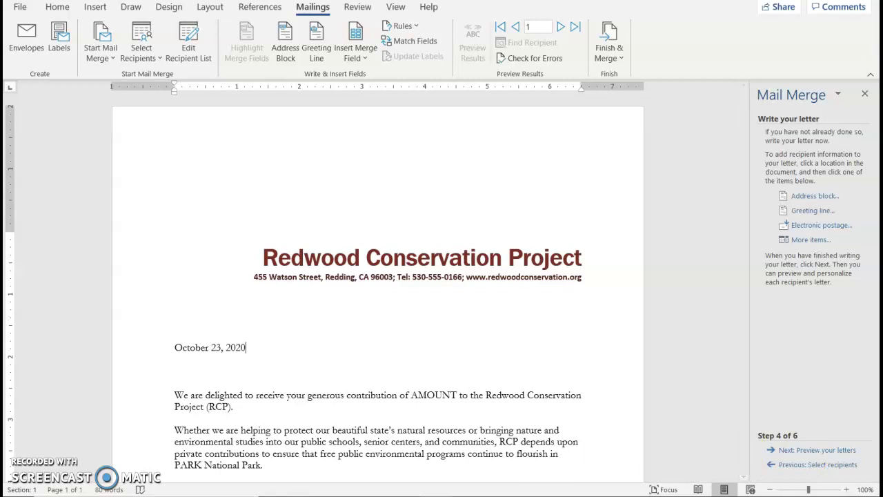
Step: Add a new line below the date, above the first body paragraph, and insert an address block with the default settings there
click(199, 384)
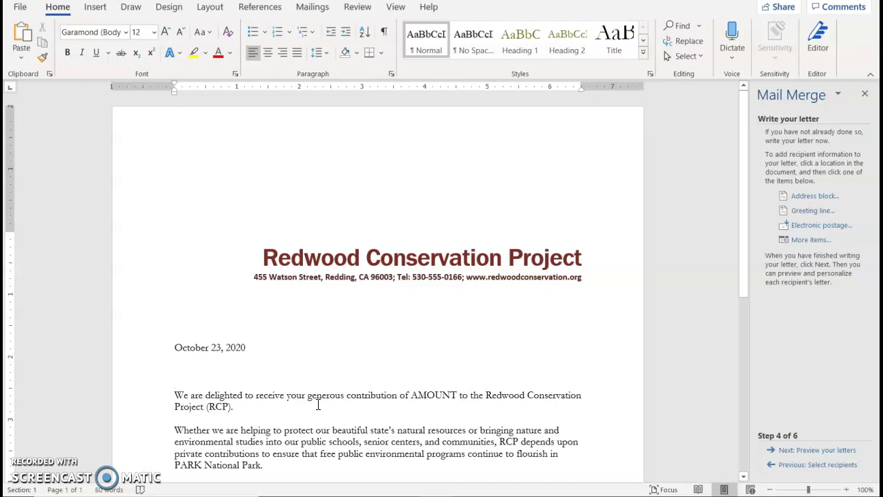
key(Return)
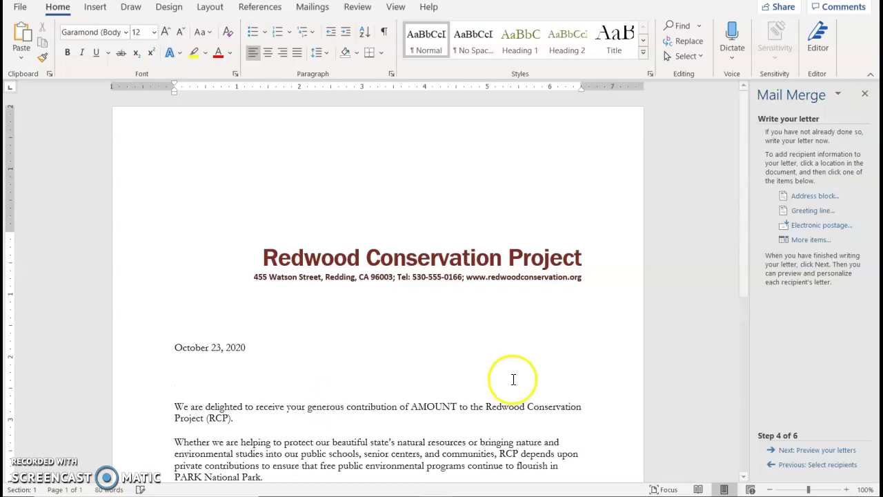
click(311, 8)
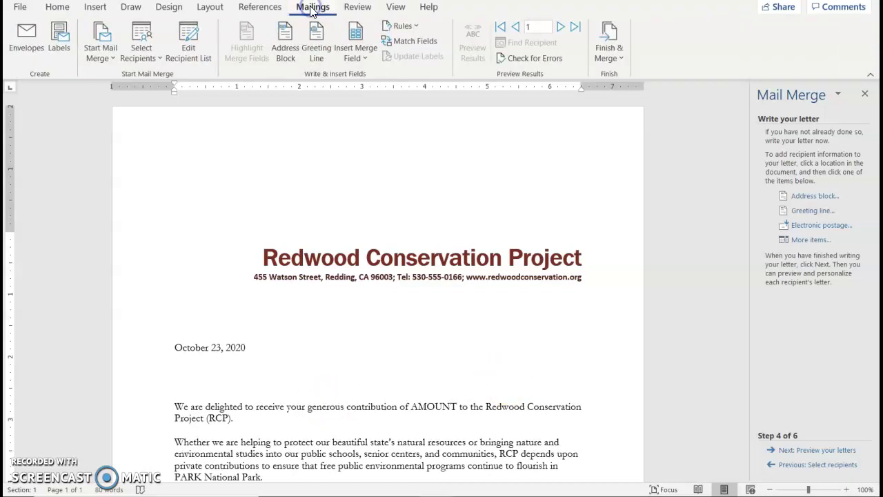
click(286, 50)
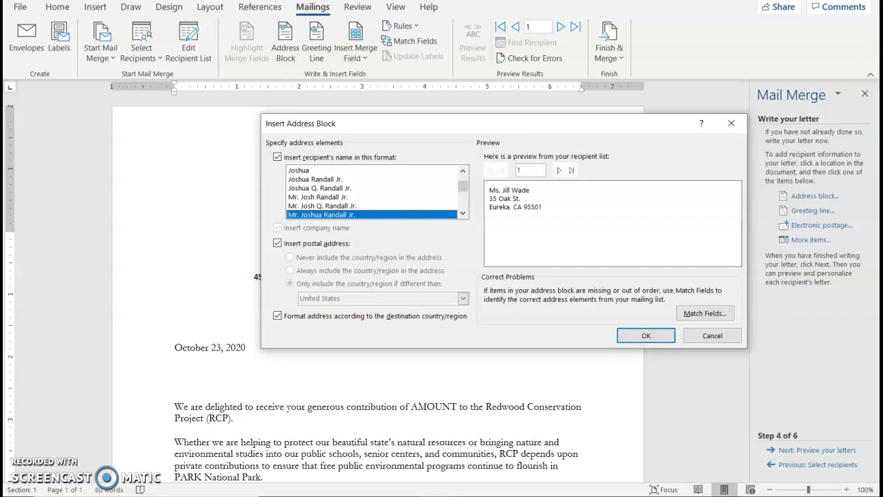
click(654, 339)
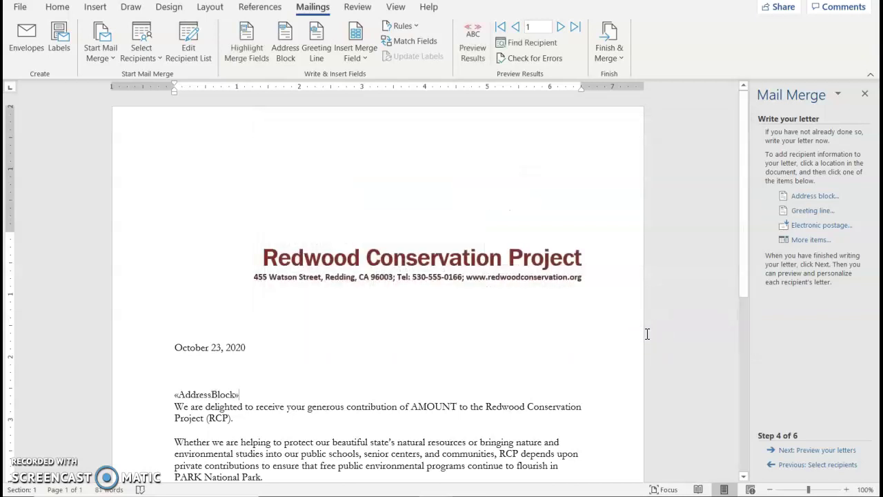
Step: Insert a greeting line ending in a colon below the address block, with a blank line before and after it
key(Return)
key(Return)
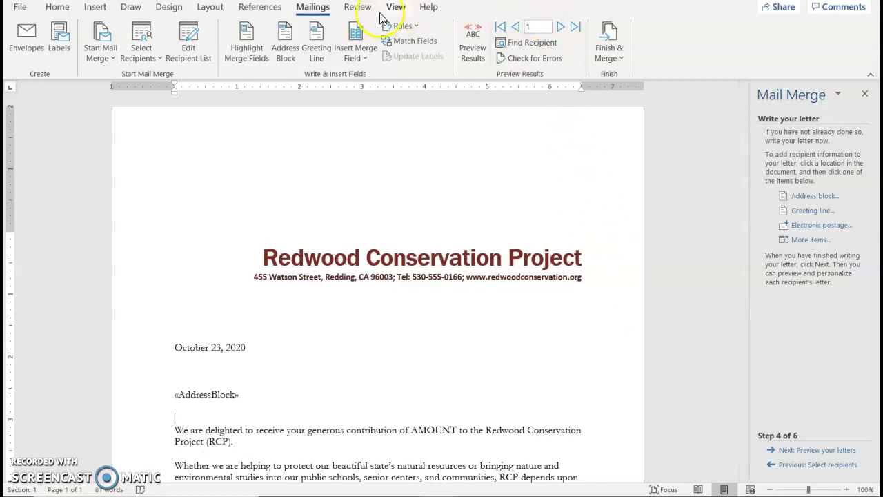
click(316, 43)
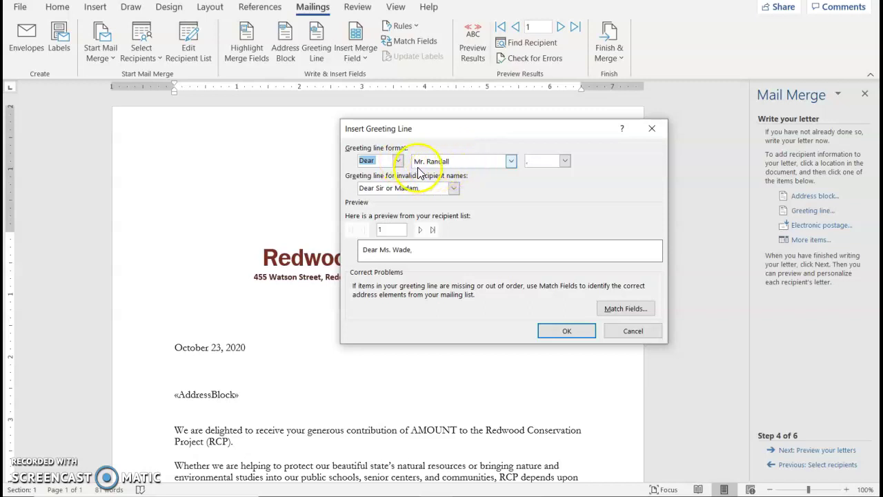
click(565, 162)
click(545, 180)
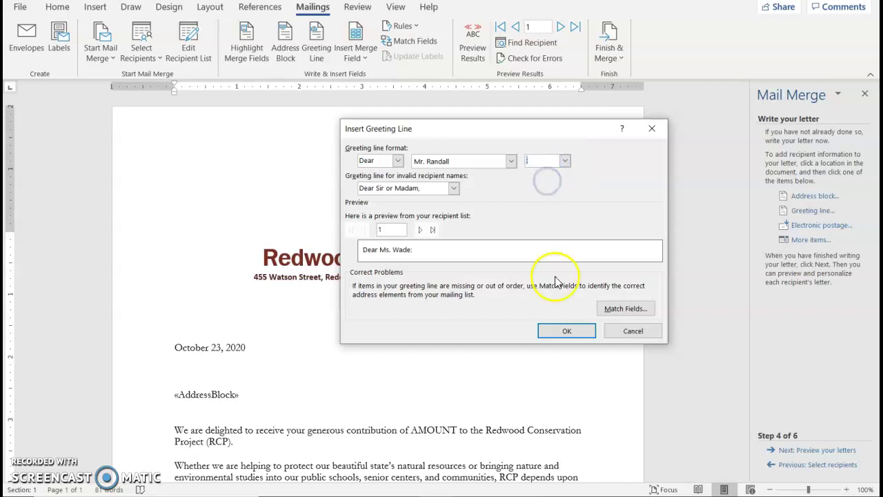
click(555, 331)
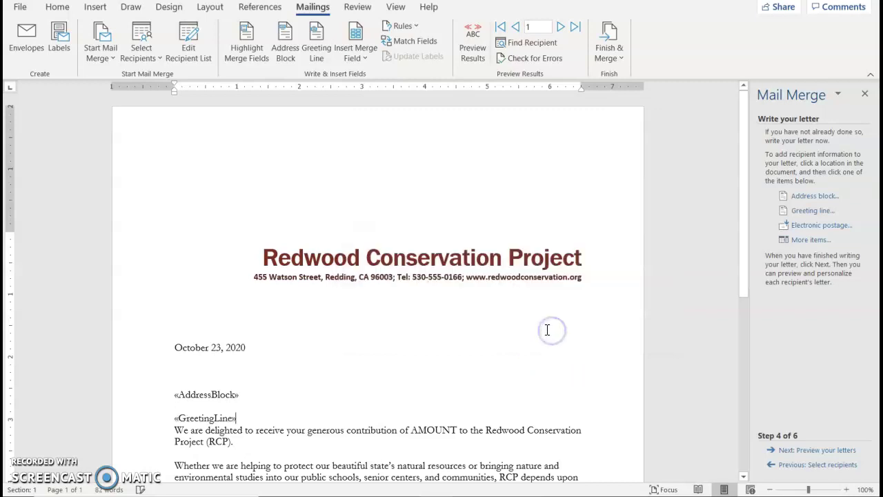
key(Return)
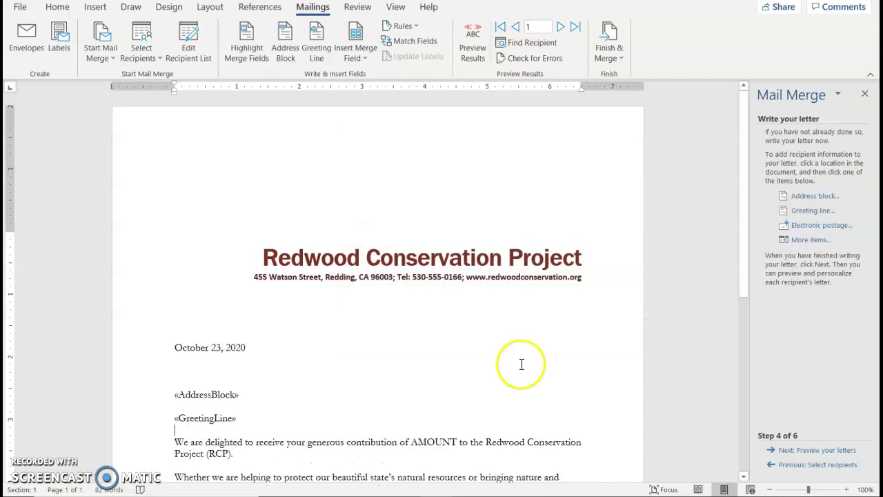
Step: Replace the placeholder AMOUNT in the first body paragraph with the Amount merge field, keeping a space after it
double_click(429, 445)
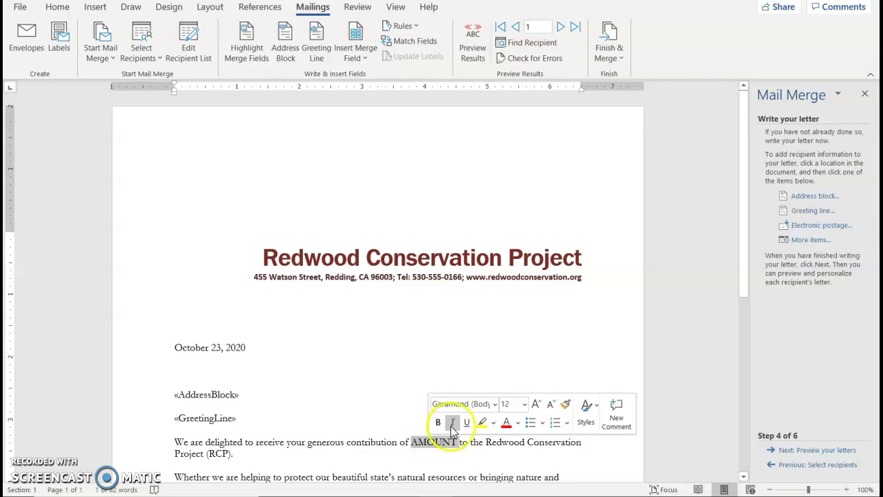
click(814, 242)
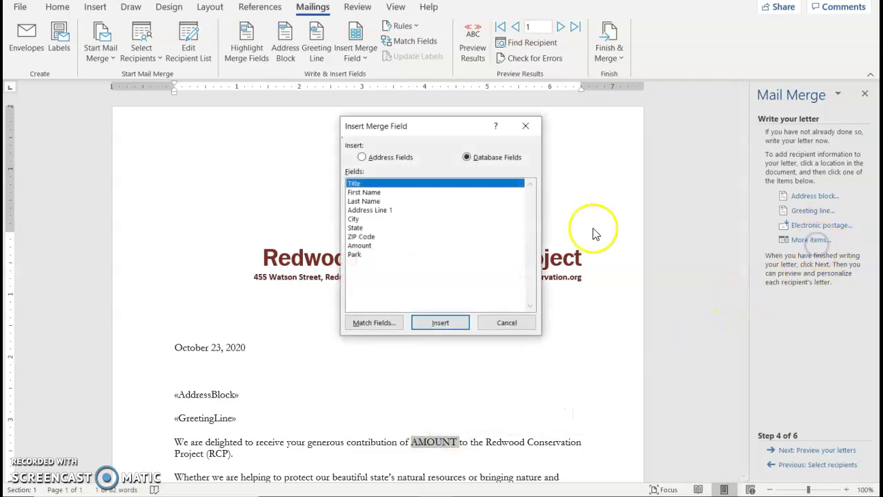
click(364, 246)
click(429, 322)
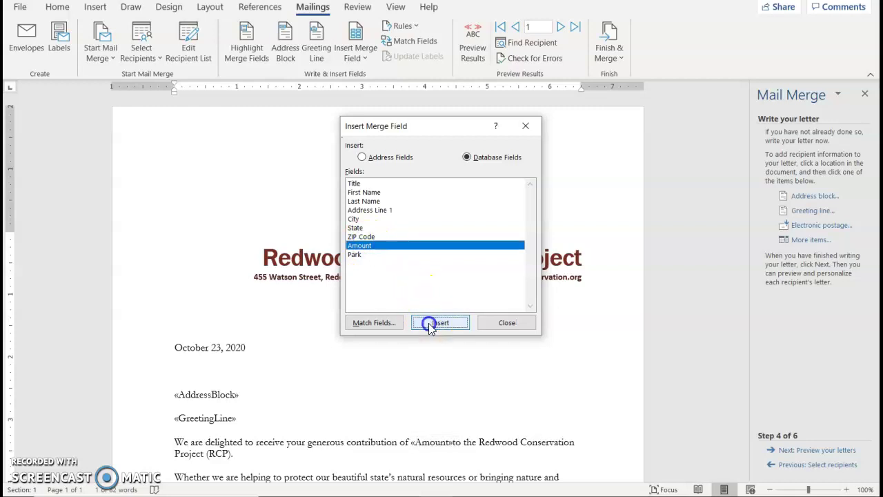
click(499, 322)
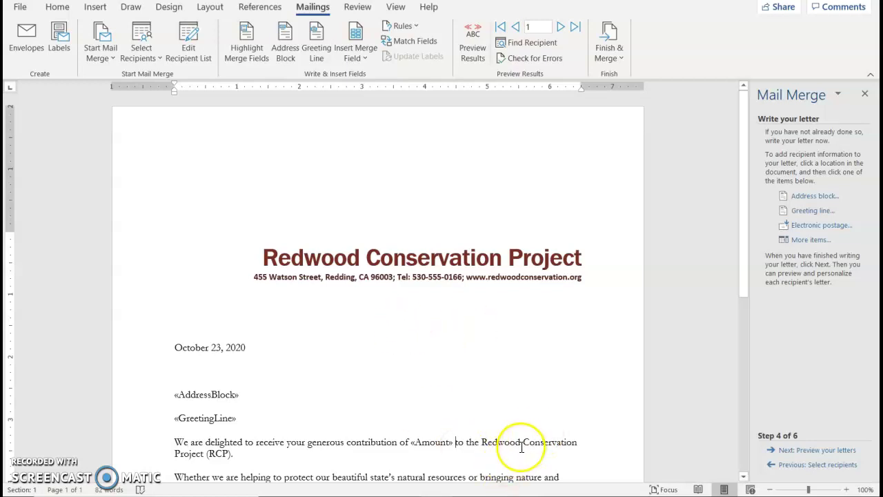
Step: Replace the placeholder PARK before "National Park" with the Park merge field, keeping a space after it
scroll(520, 447, down, 2)
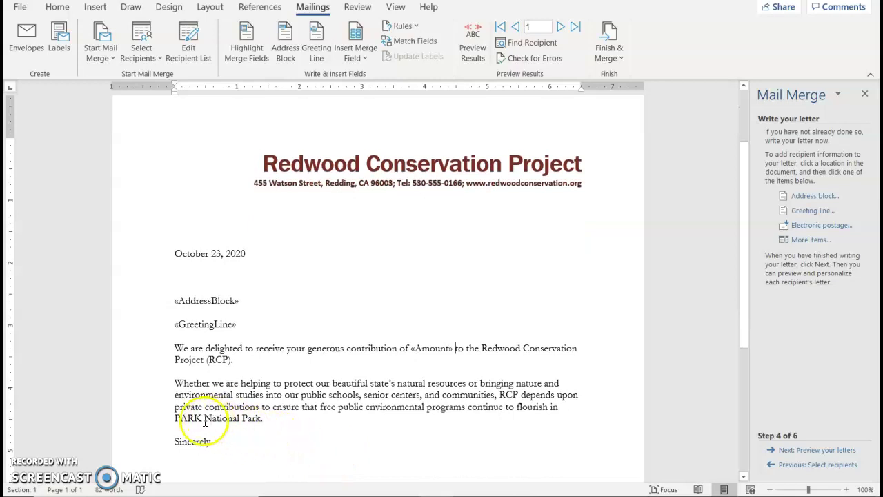
double_click(186, 419)
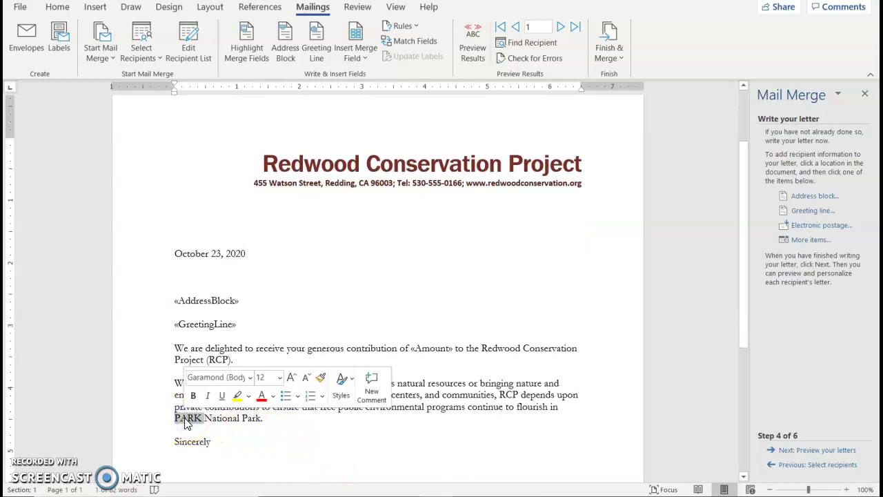
click(815, 241)
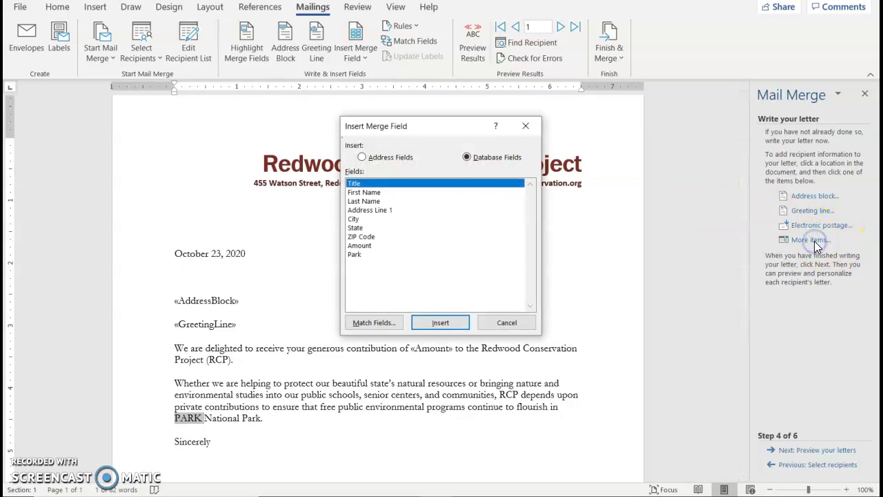
click(356, 254)
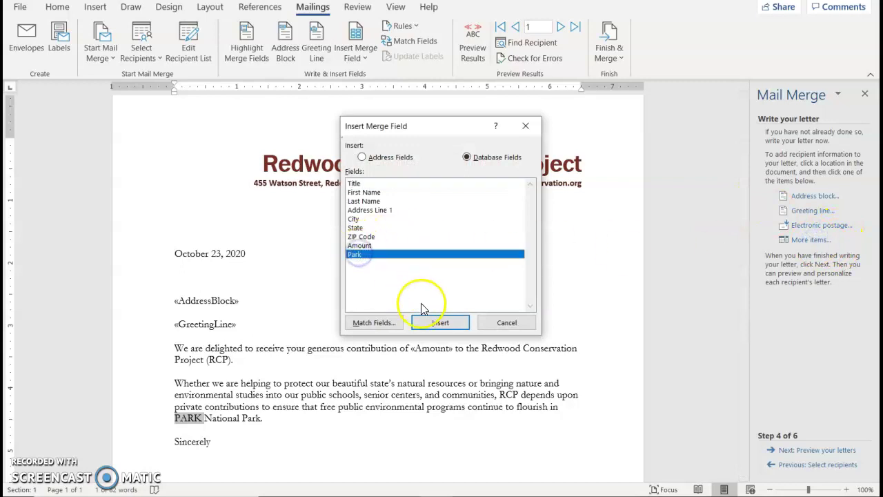
click(439, 323)
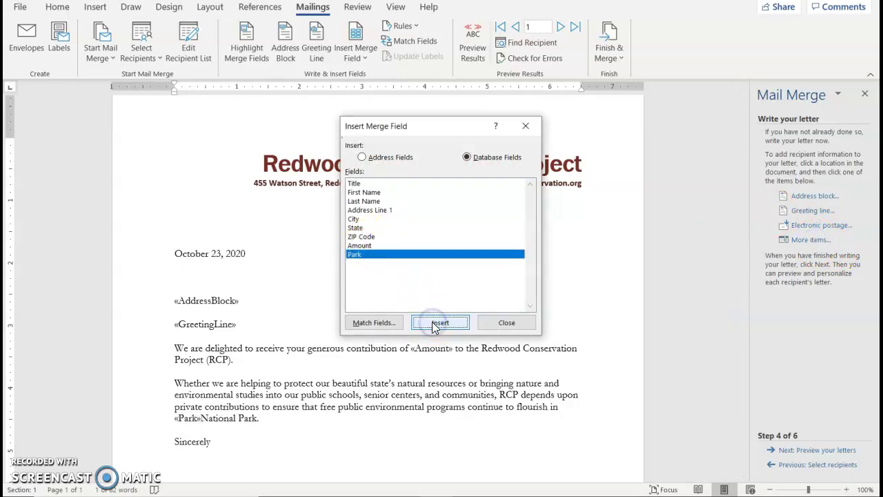
click(524, 322)
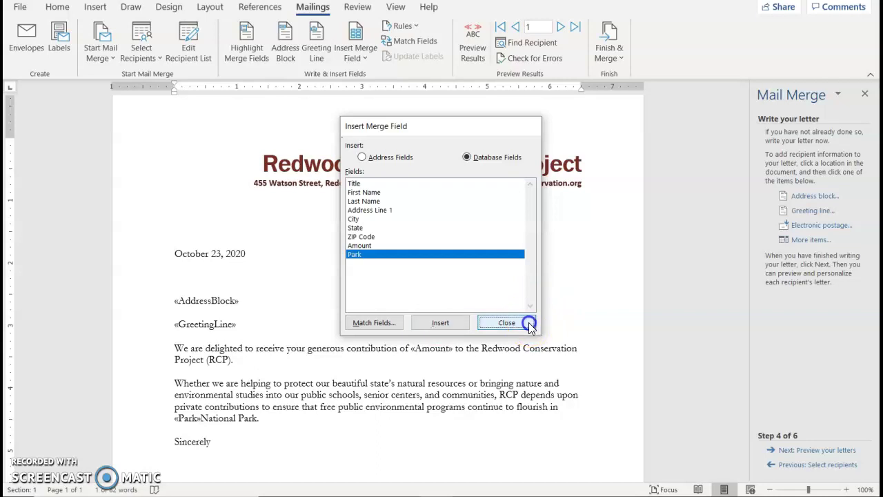
click(199, 419)
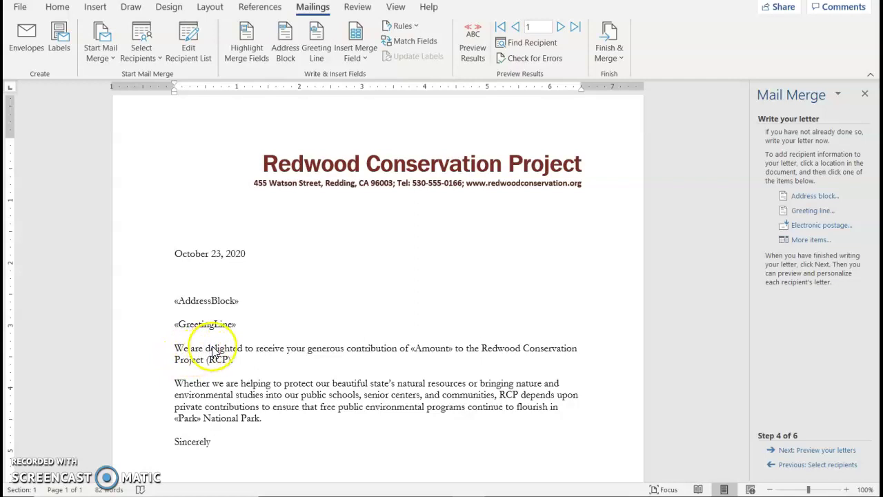
Step: Insert the First Name merge field after "We are delighted" in the first body paragraph, set off by a comma before and after it
click(243, 350)
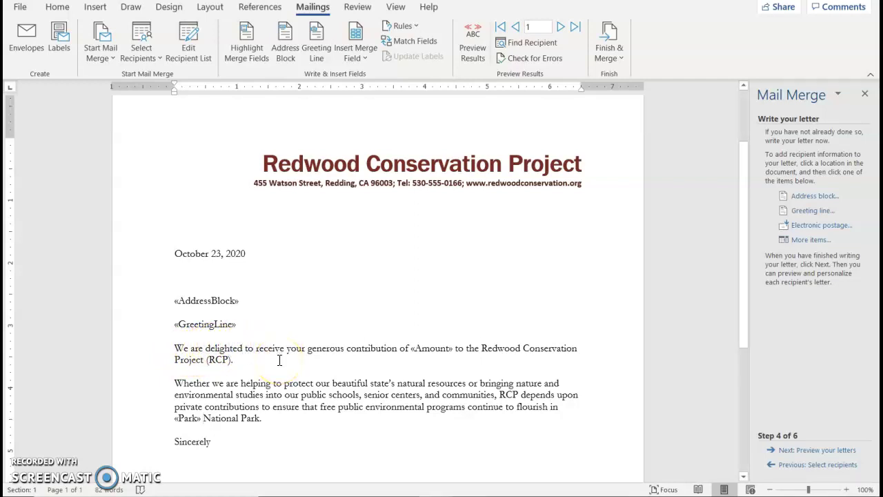
text(,)
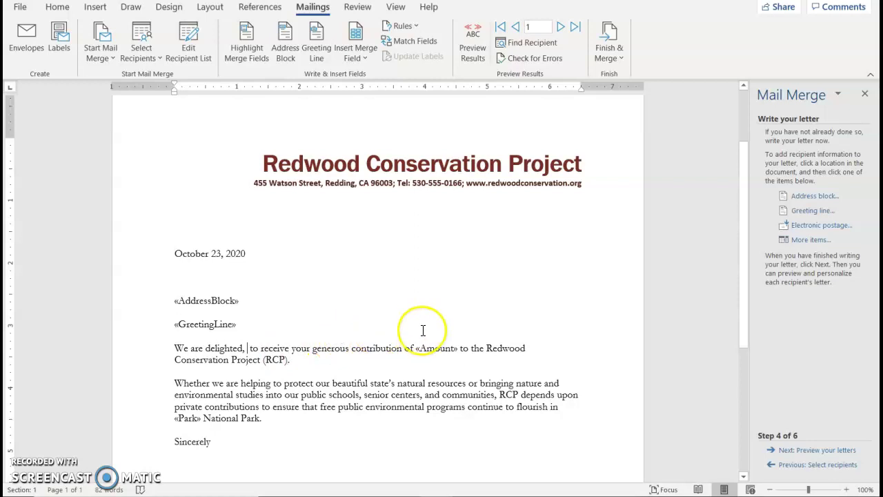
click(811, 240)
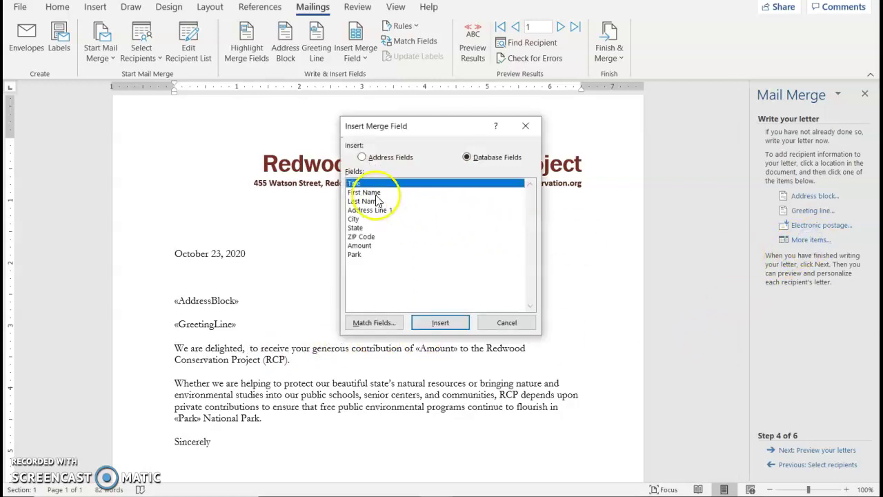
click(373, 194)
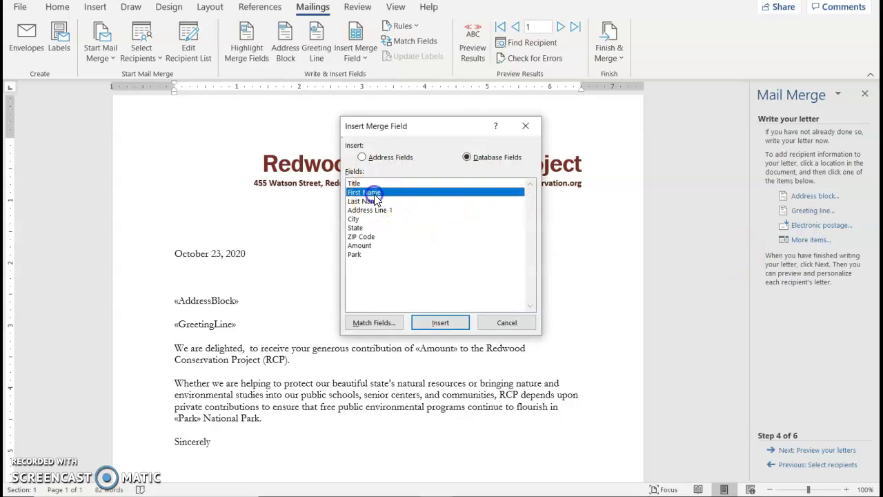
click(431, 323)
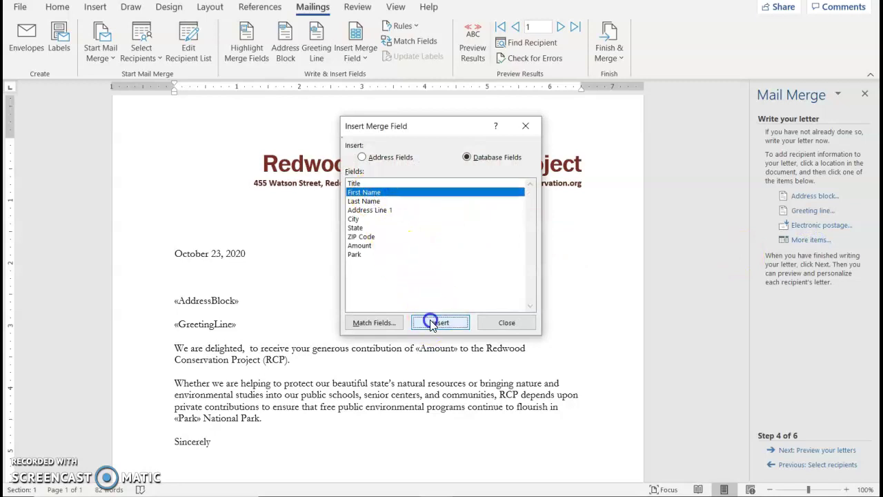
click(493, 321)
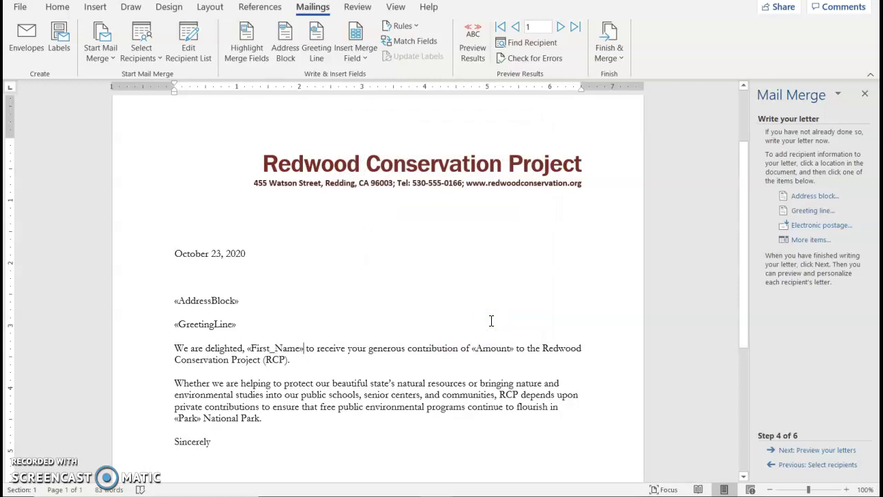
text(,)
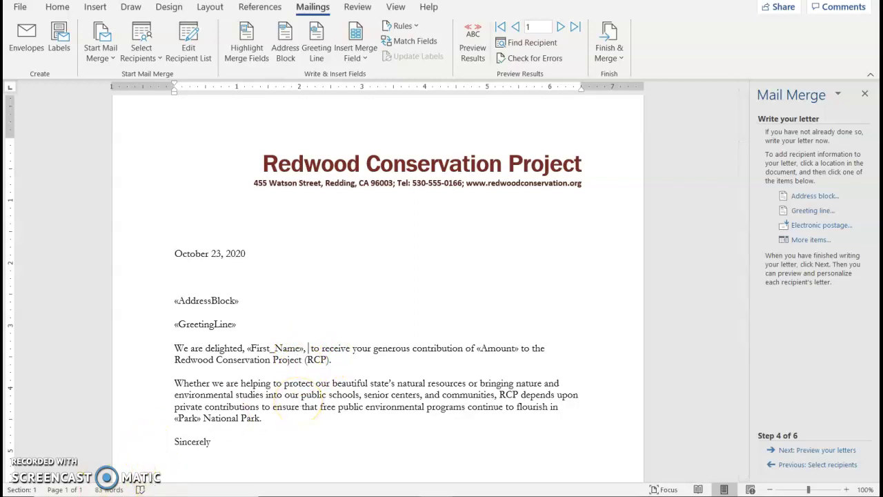
Step: Replace "National Park" after the Park field with an If...Then...Else rule: Park equal to "Redwood" inserts "National Park", otherwise "Start Park"
scroll(286, 375, down, 2)
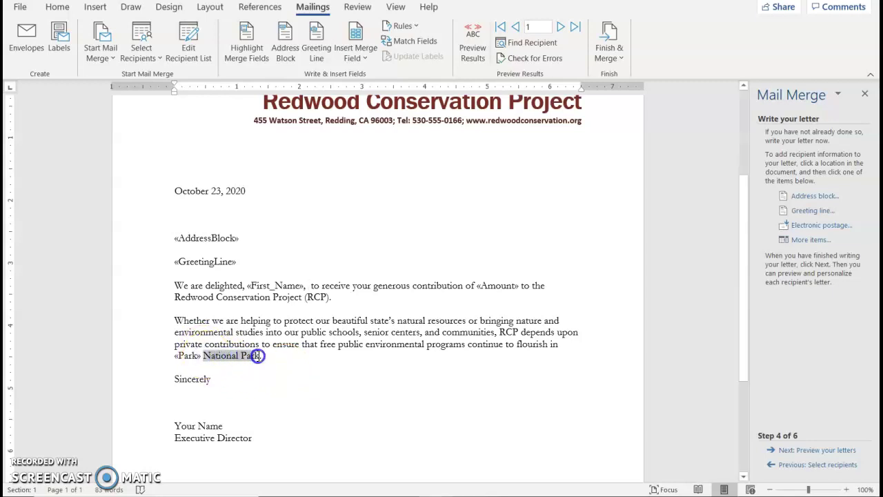
click(407, 27)
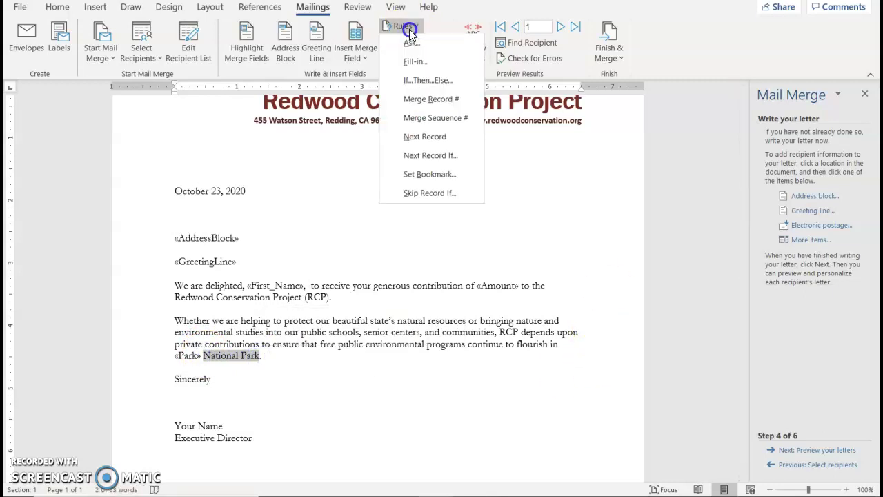
click(428, 81)
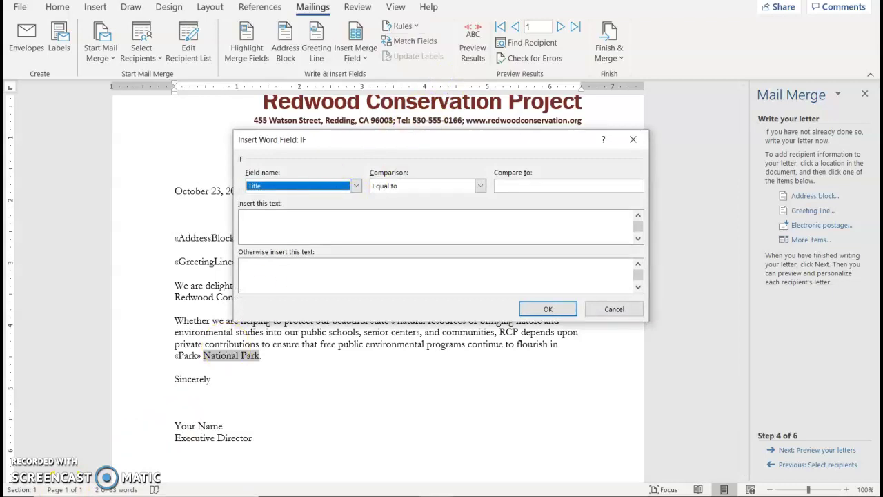
click(357, 187)
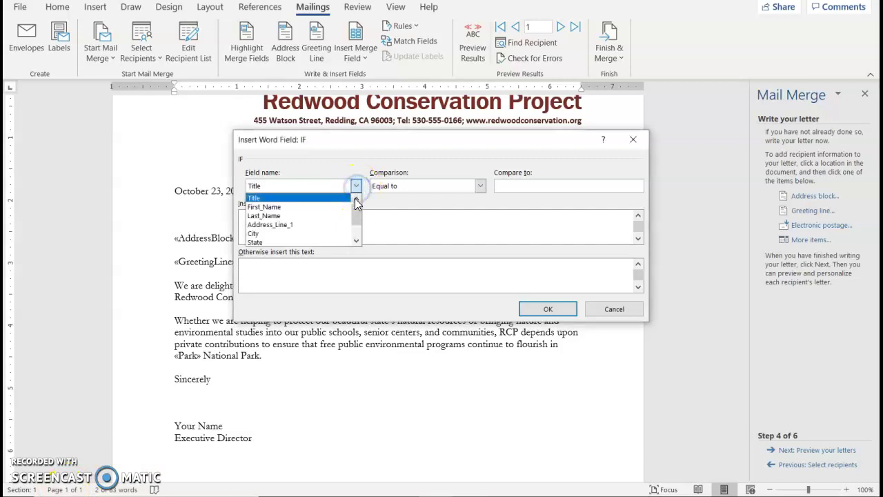
click(357, 214)
drag(357, 214, 355, 225)
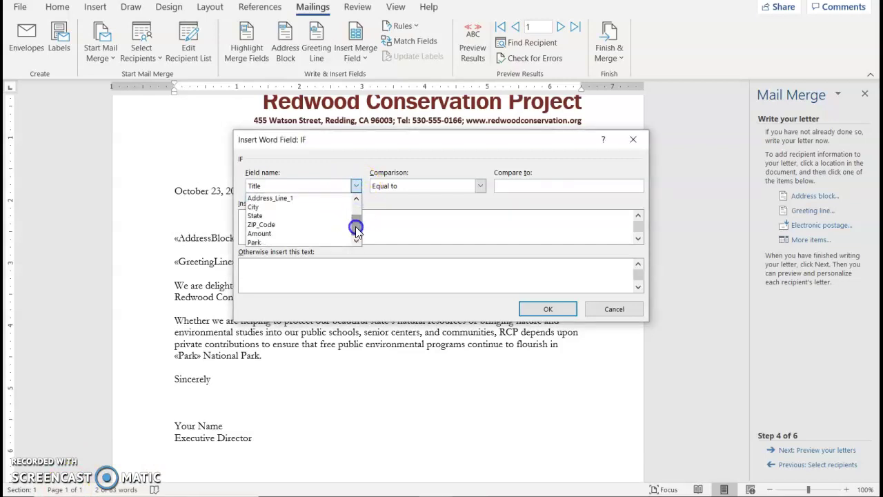
click(276, 239)
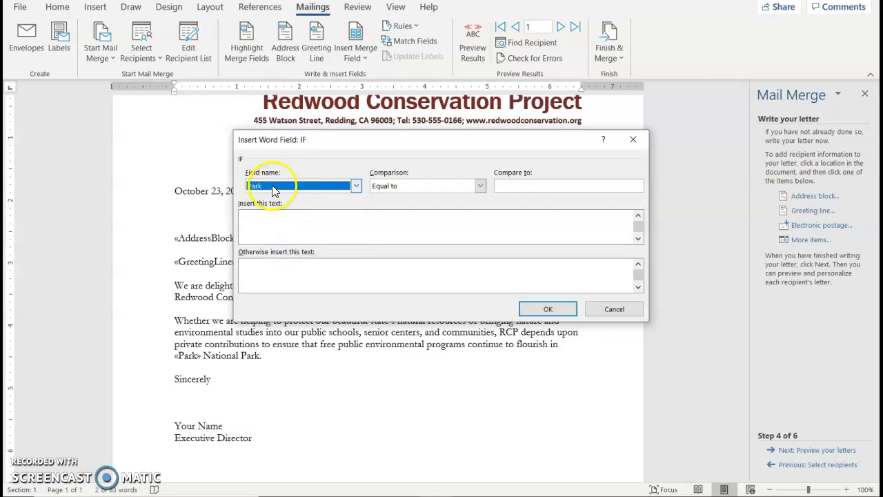
click(514, 187)
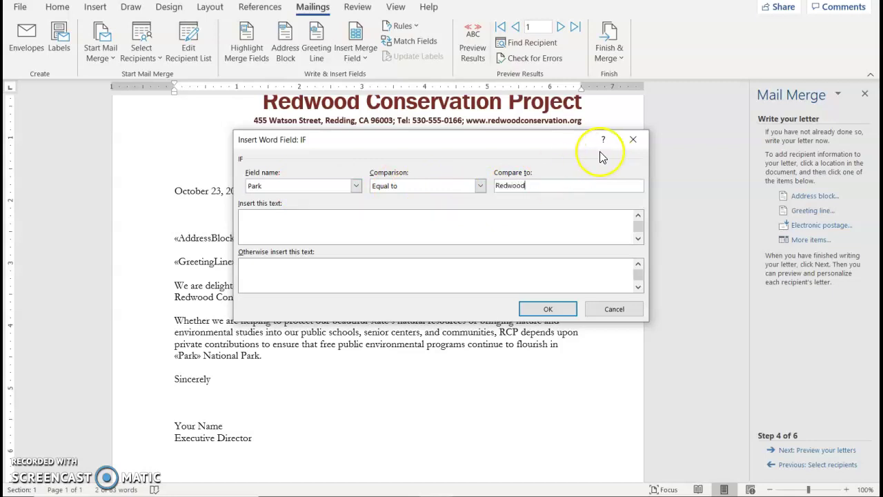
click(267, 223)
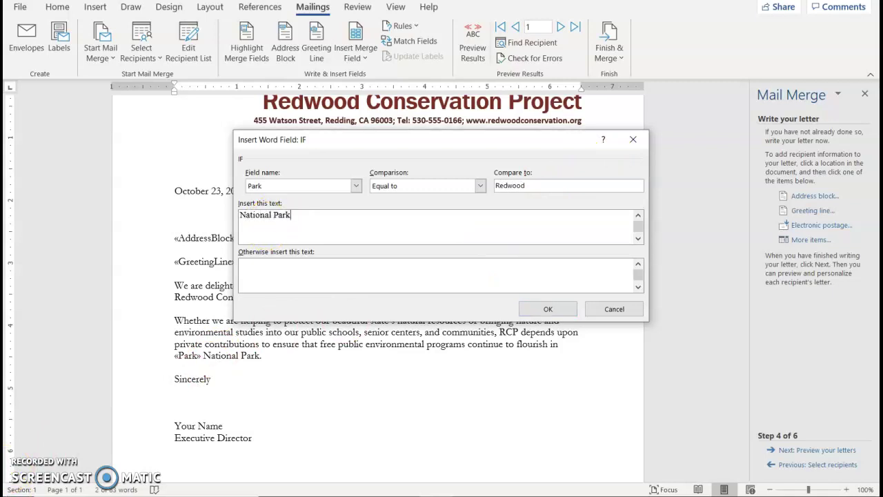
click(263, 276)
click(528, 309)
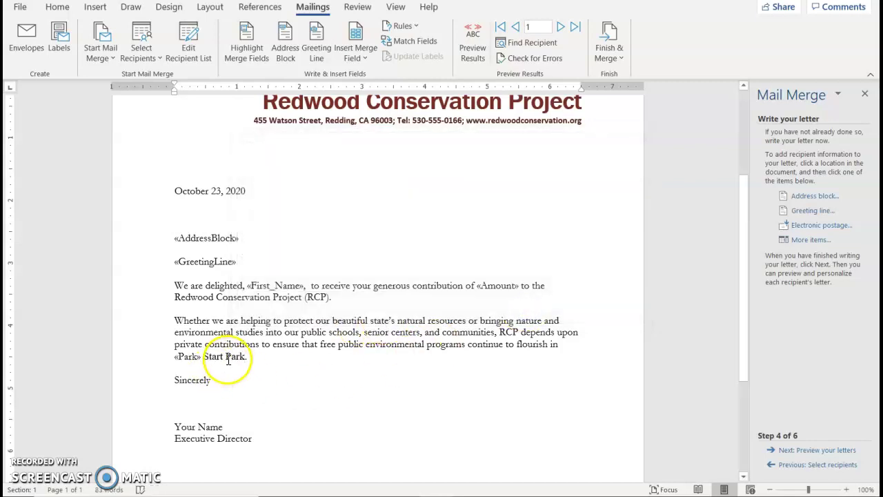
Step: Examine the field codes of the conditional rule after the Park field, including the nested merge field, and return to the normal field display
right_click(228, 356)
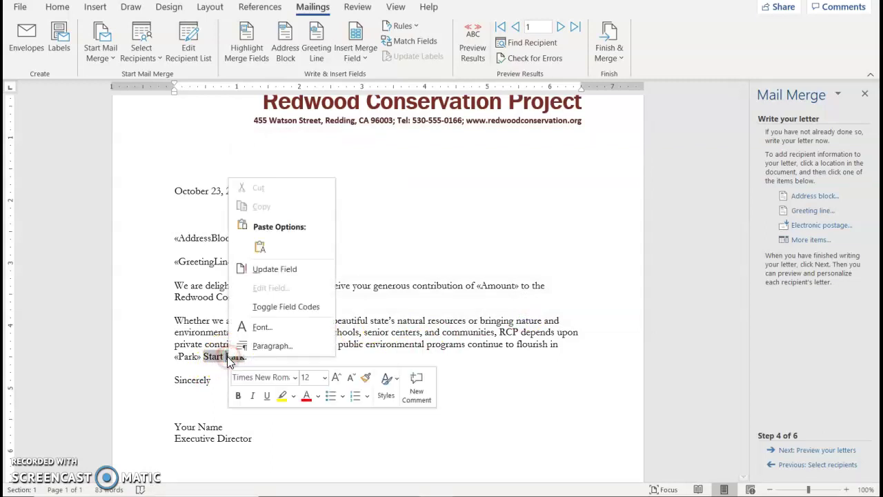
click(271, 310)
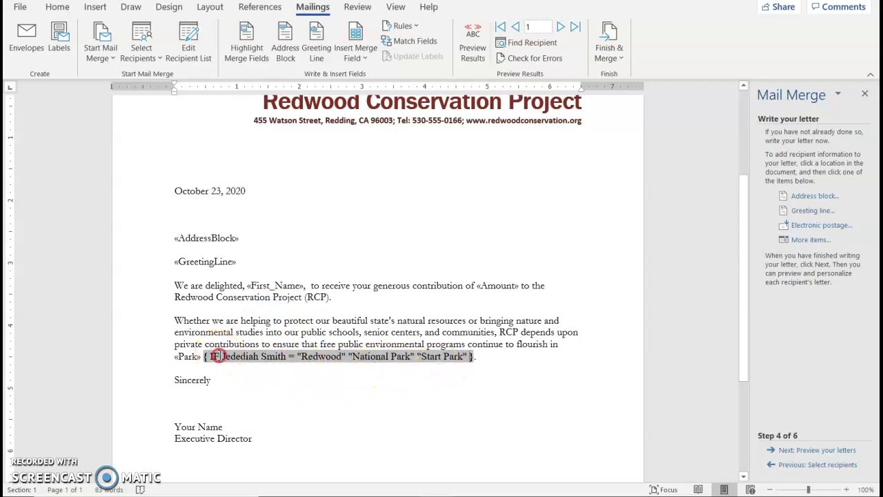
right_click(217, 356)
click(260, 311)
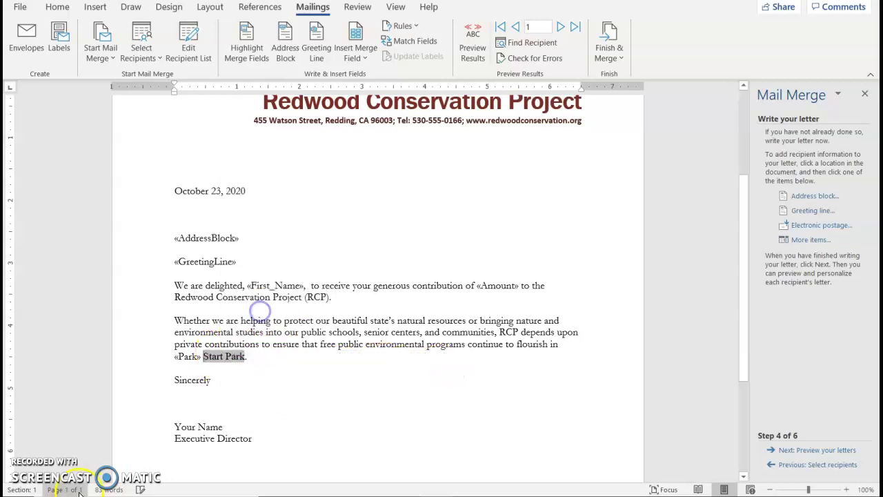
key(alt+F9)
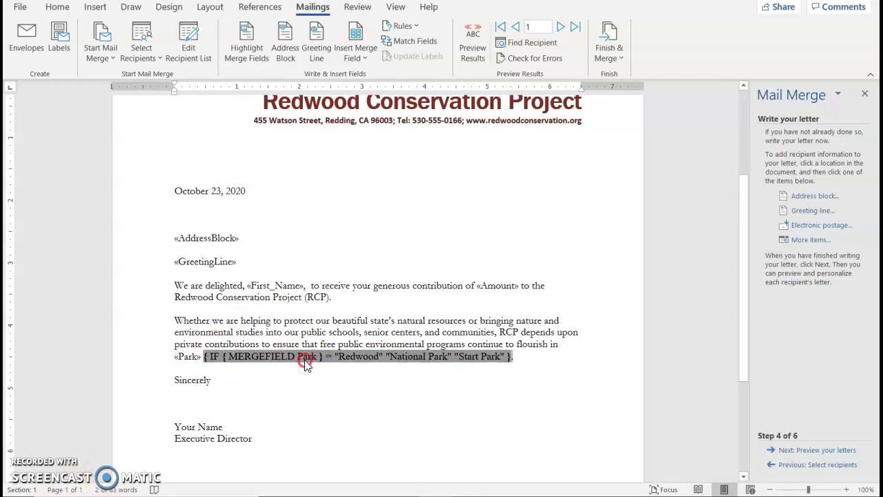
right_click(307, 366)
click(332, 312)
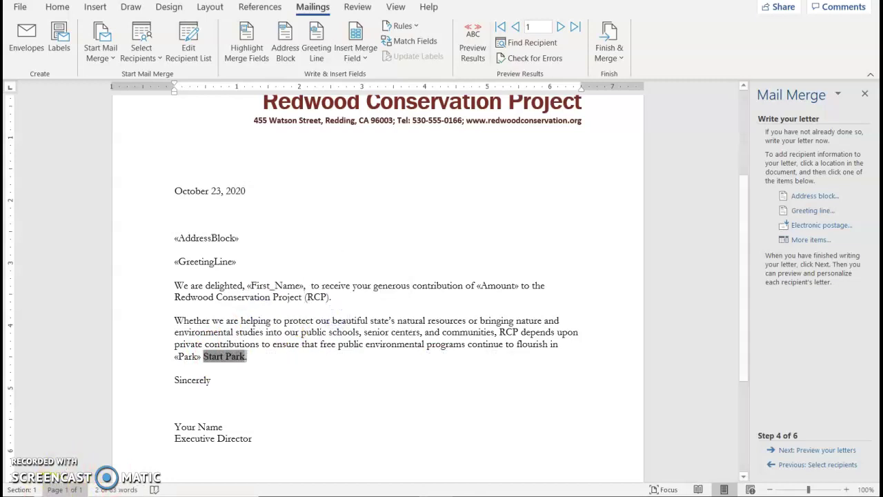
Step: Advance the wizard to the letter preview and check the merged letter for the first recipient
click(813, 451)
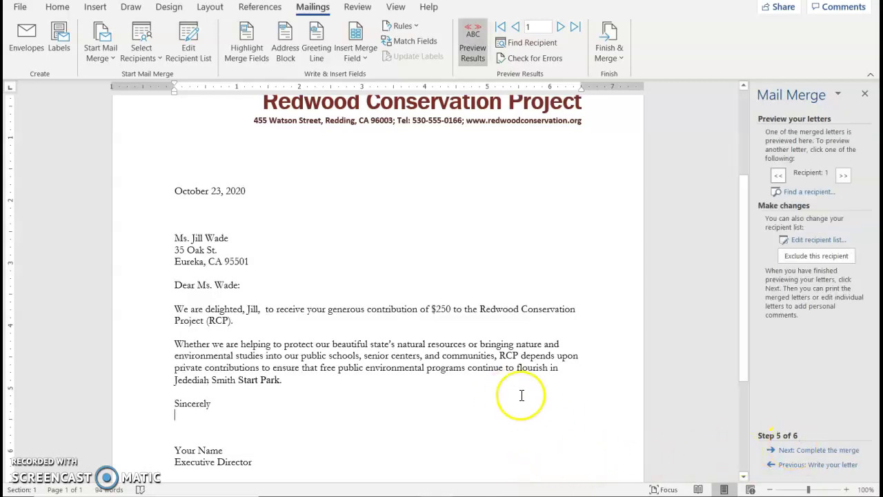
scroll(442, 397, down, 3)
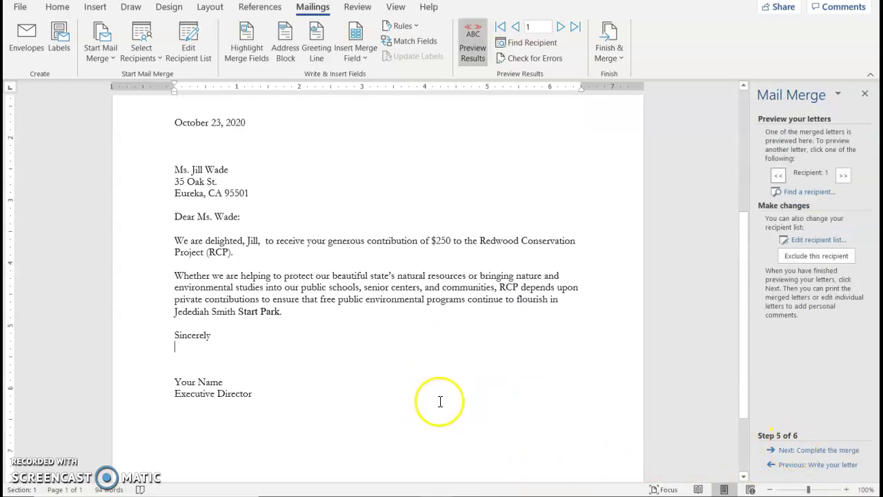
scroll(467, 402, up, 5)
scroll(469, 400, down, 3)
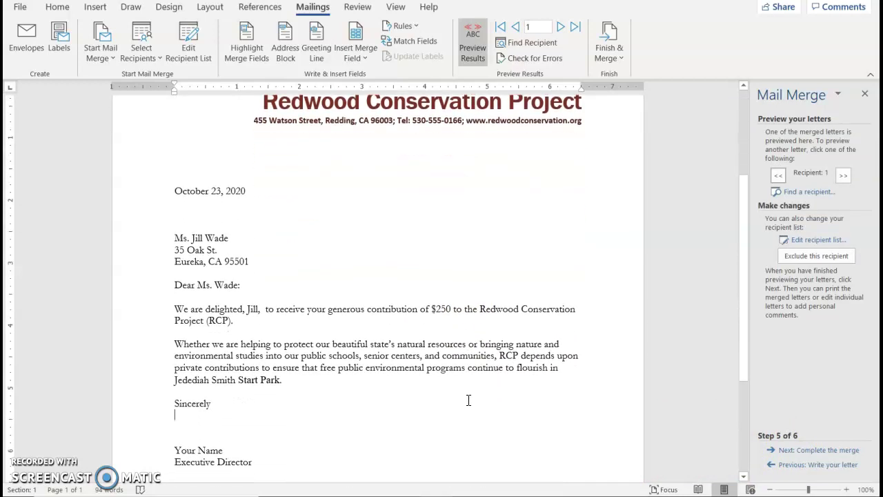
scroll(469, 400, down, 1)
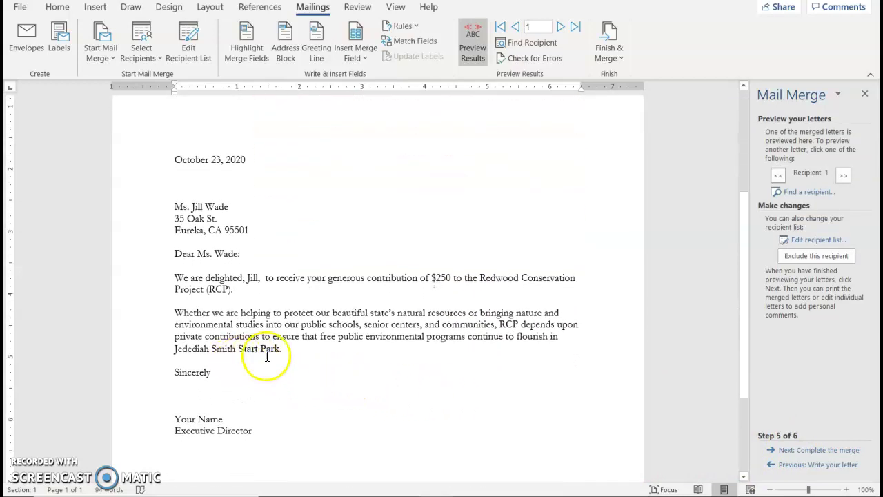
Step: Advance the wizard to completing the merge and merge all records into a new document of individual letters
click(823, 452)
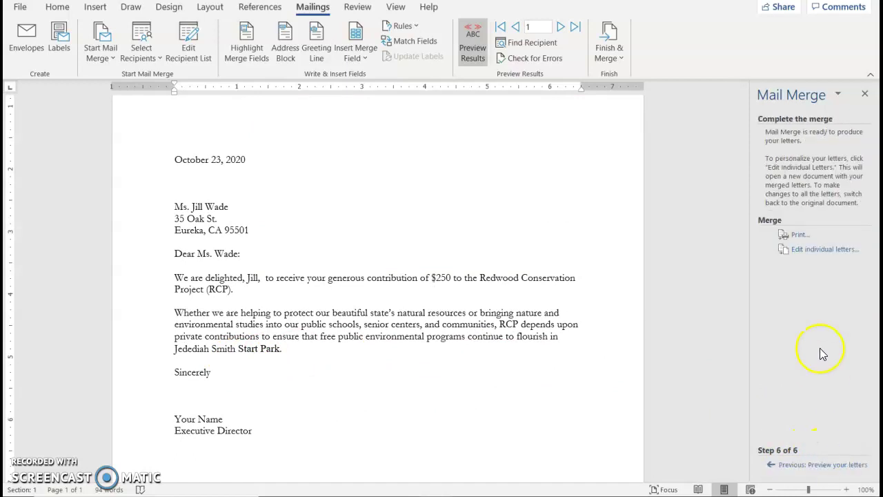
click(808, 252)
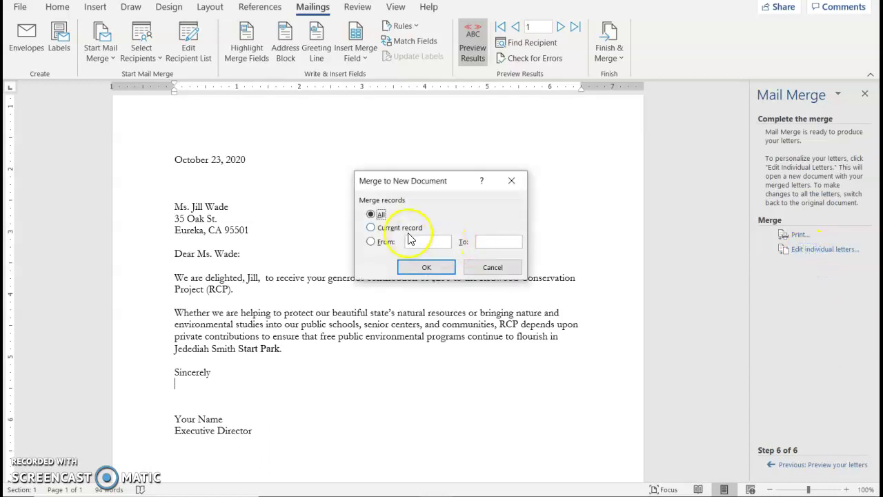
click(419, 269)
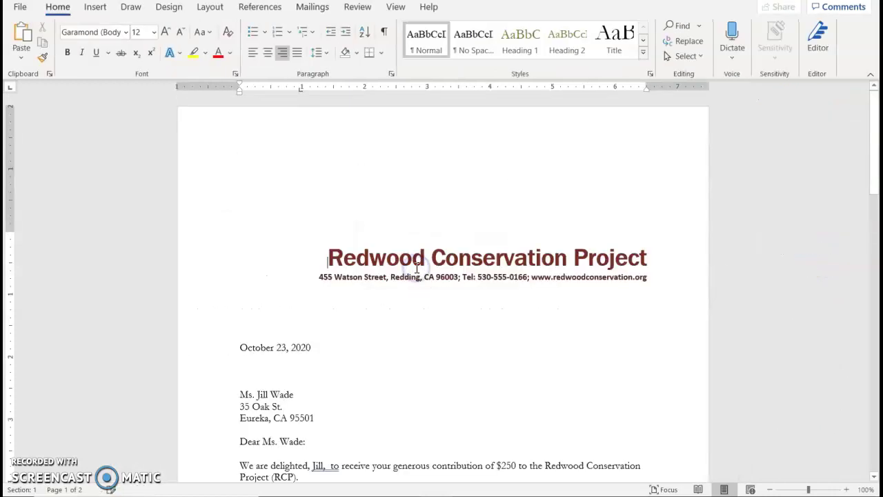
Step: Review the merged letters from the first to the last recipient and close the merged document without saving it
scroll(443, 287, down, 4)
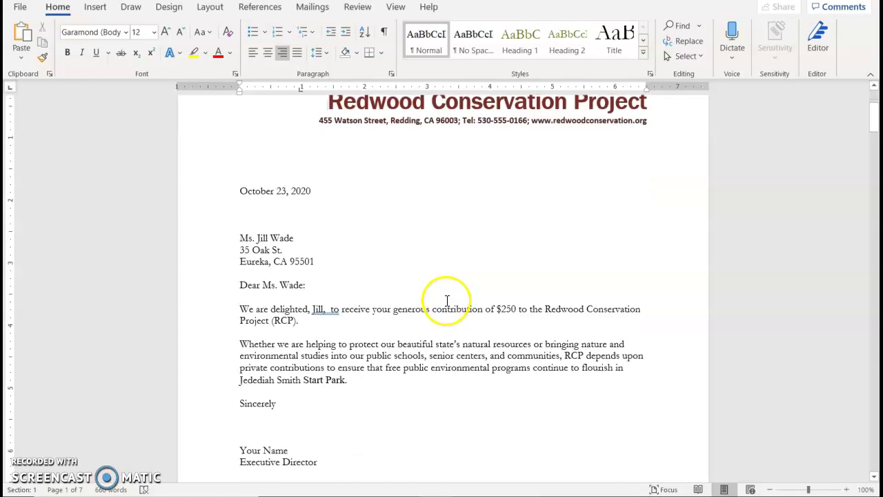
scroll(595, 355, down, 15)
click(595, 356)
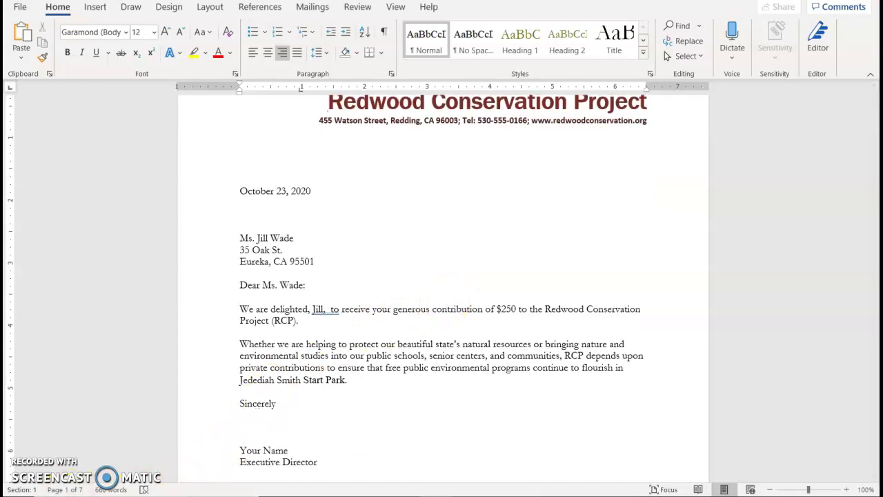
drag(874, 290, 875, 116)
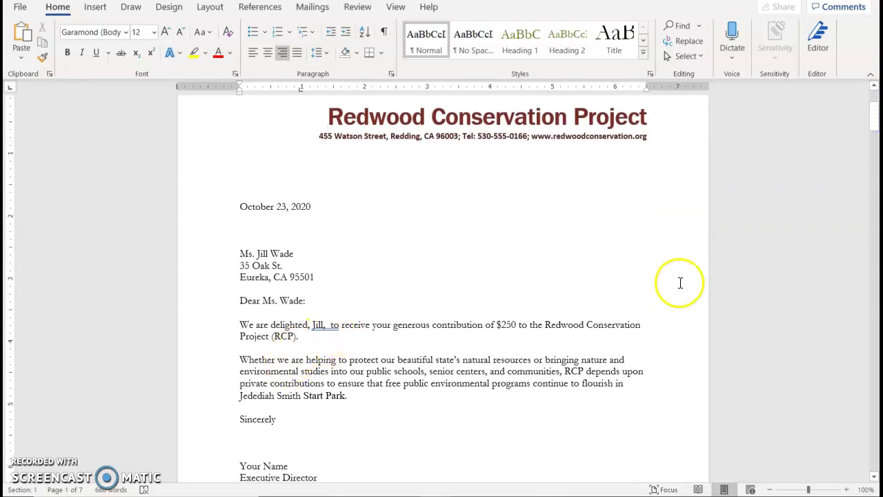
drag(875, 130, 873, 137)
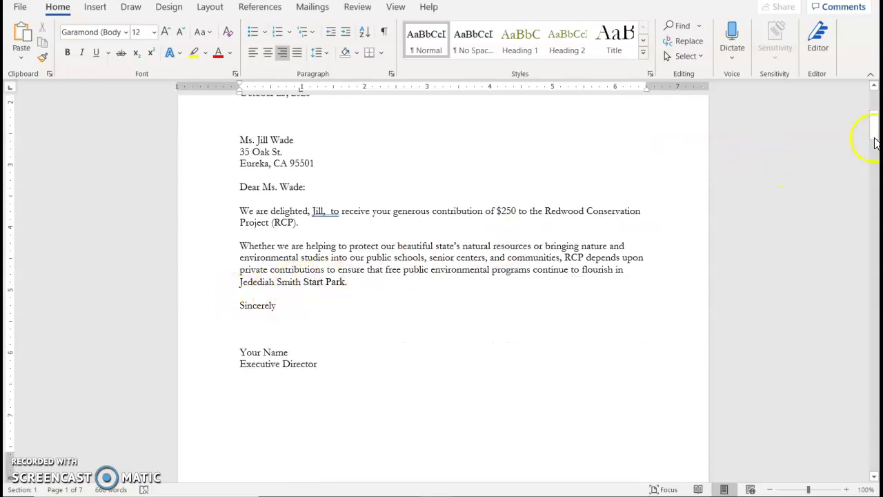
drag(874, 131, 875, 453)
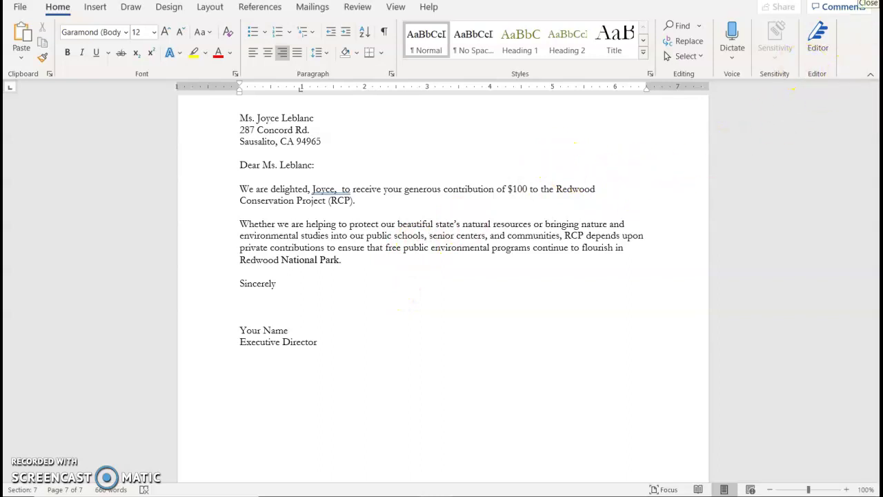
key(ctrl+w)
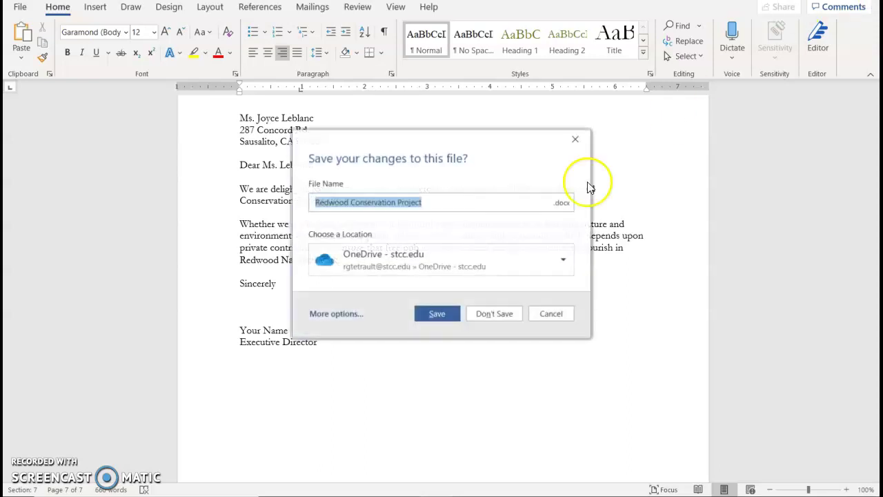
click(490, 311)
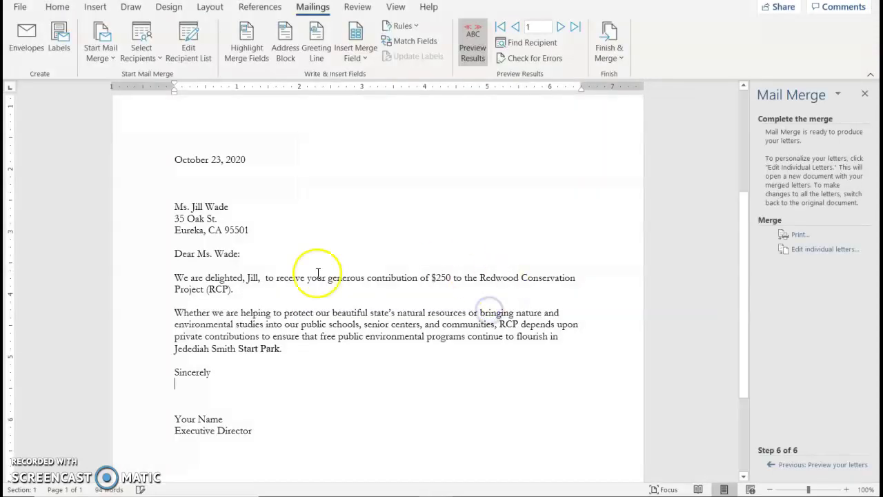
Step: Delete the extra space after the first-name field in the letter's opening sentence and merge all records into a new document again
click(264, 277)
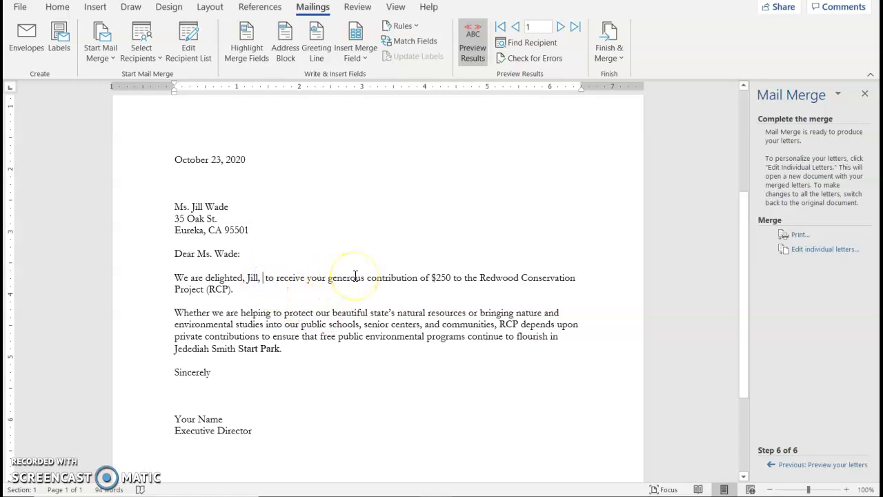
key(BackSpace)
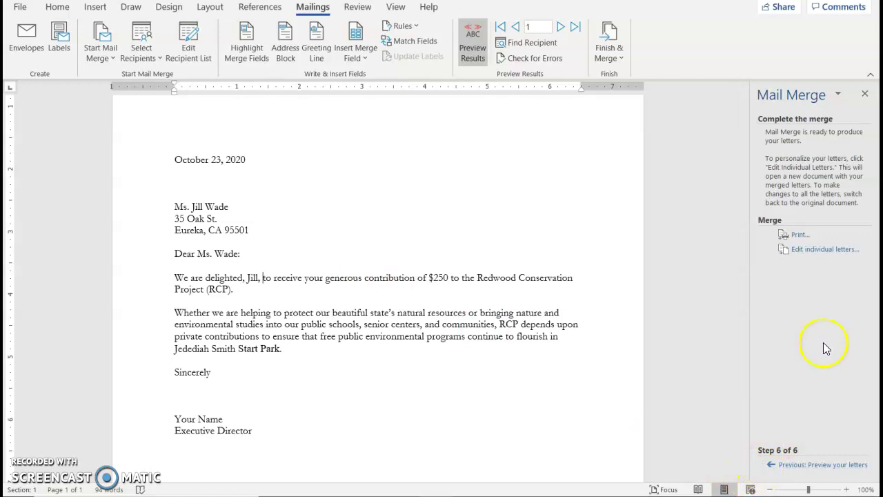
click(825, 251)
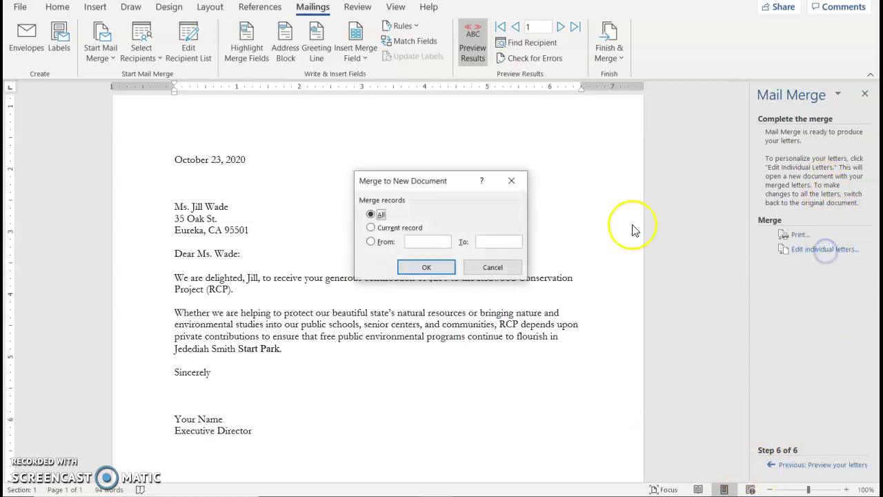
click(417, 266)
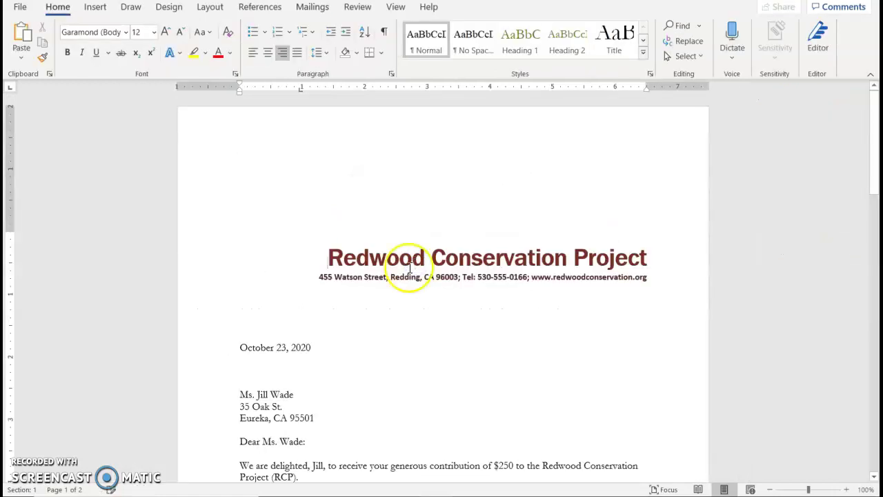
Step: Review the newly merged letters, checking the spacing after the first name and the park name for each recipient
scroll(379, 373, down, 2)
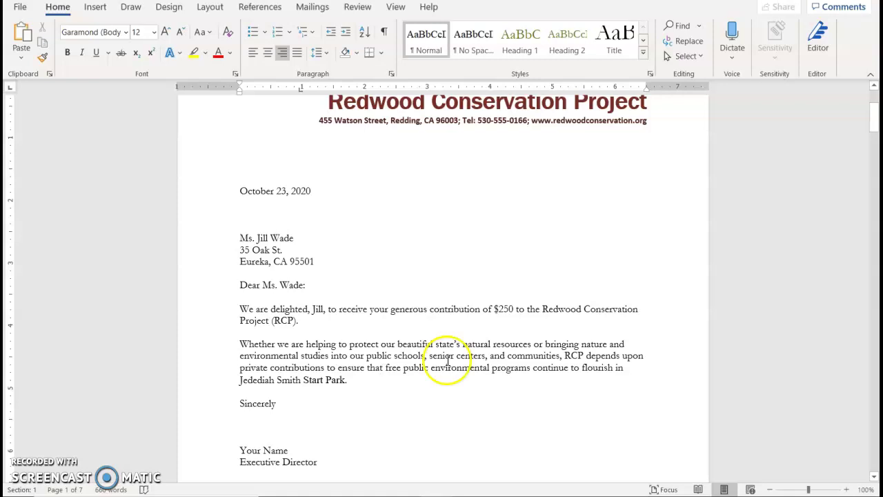
scroll(338, 363, down, 20)
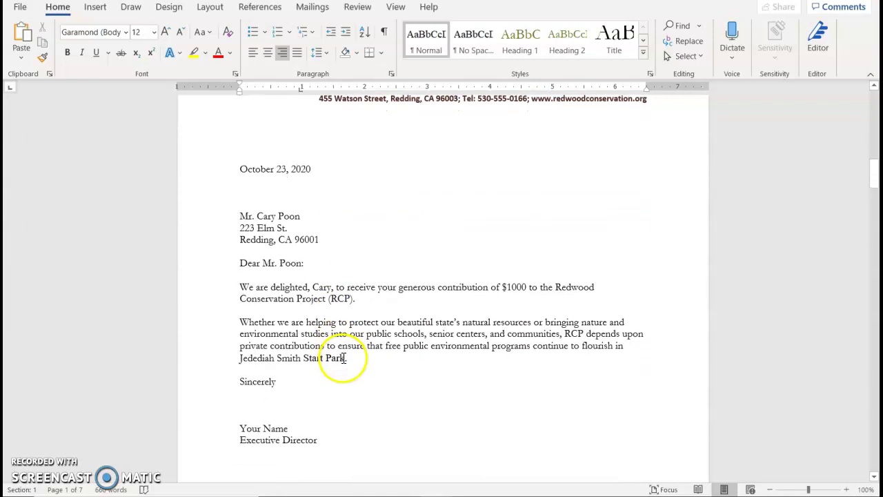
scroll(343, 358, down, 15)
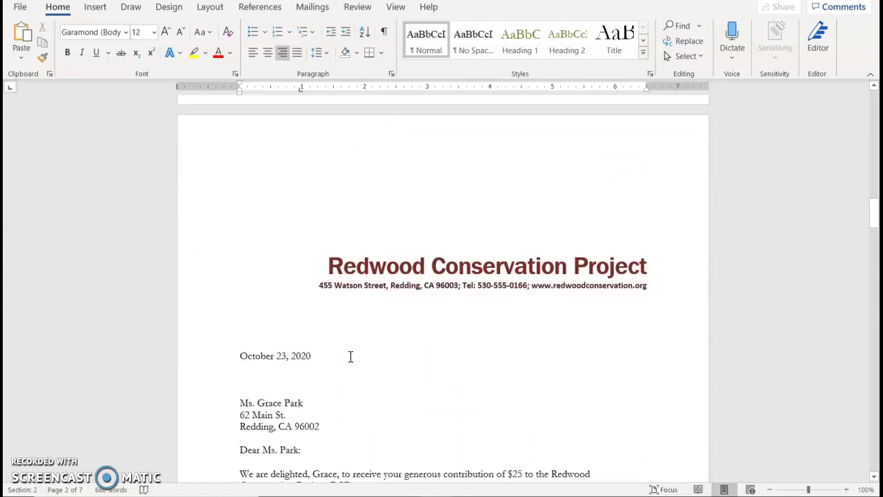
scroll(351, 358, down, 3)
scroll(351, 356, up, 9)
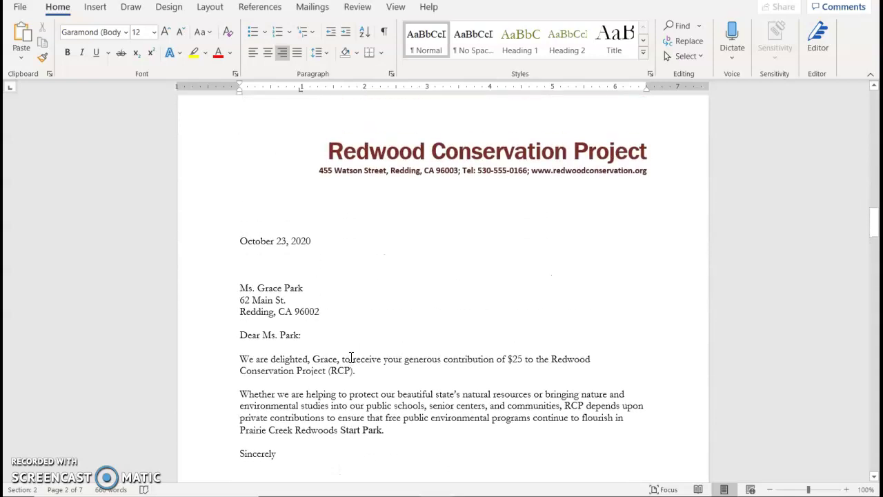
scroll(351, 357, up, 3)
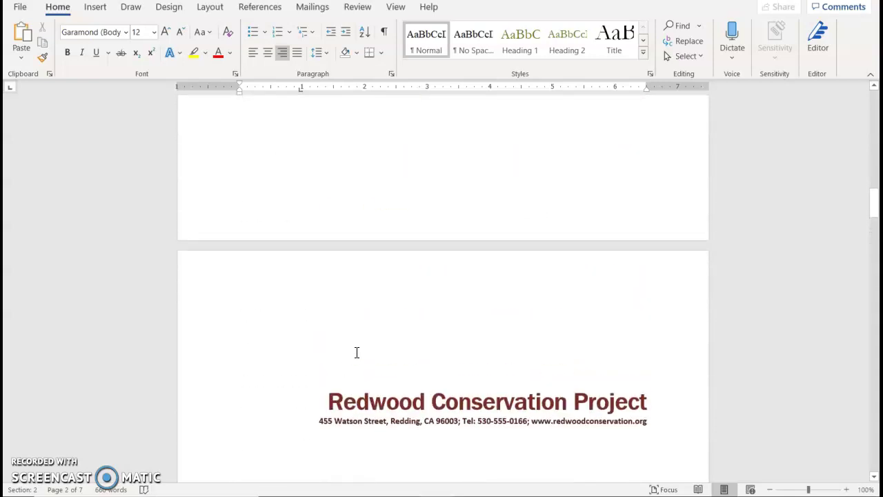